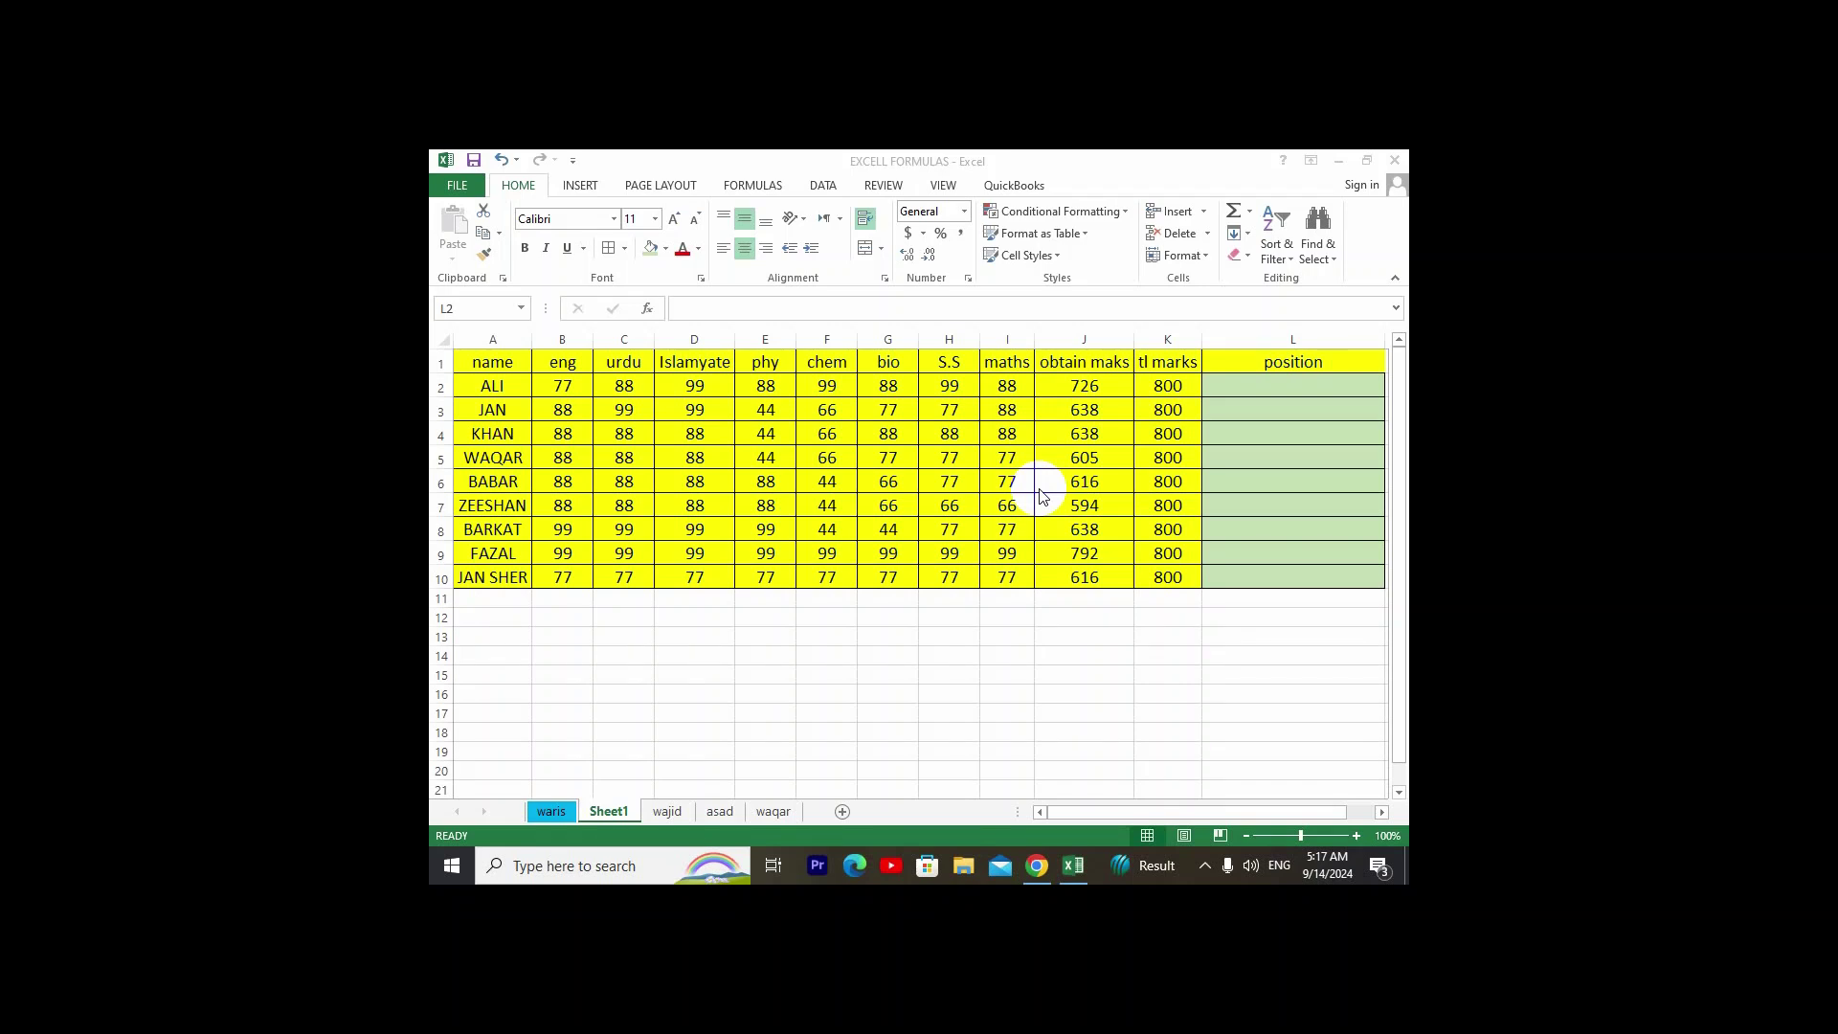
- Point out the position range L2:L10 and the marks J1:J10, then begin =rank( in L2
left_click_drag(1249, 392, 1273, 577)
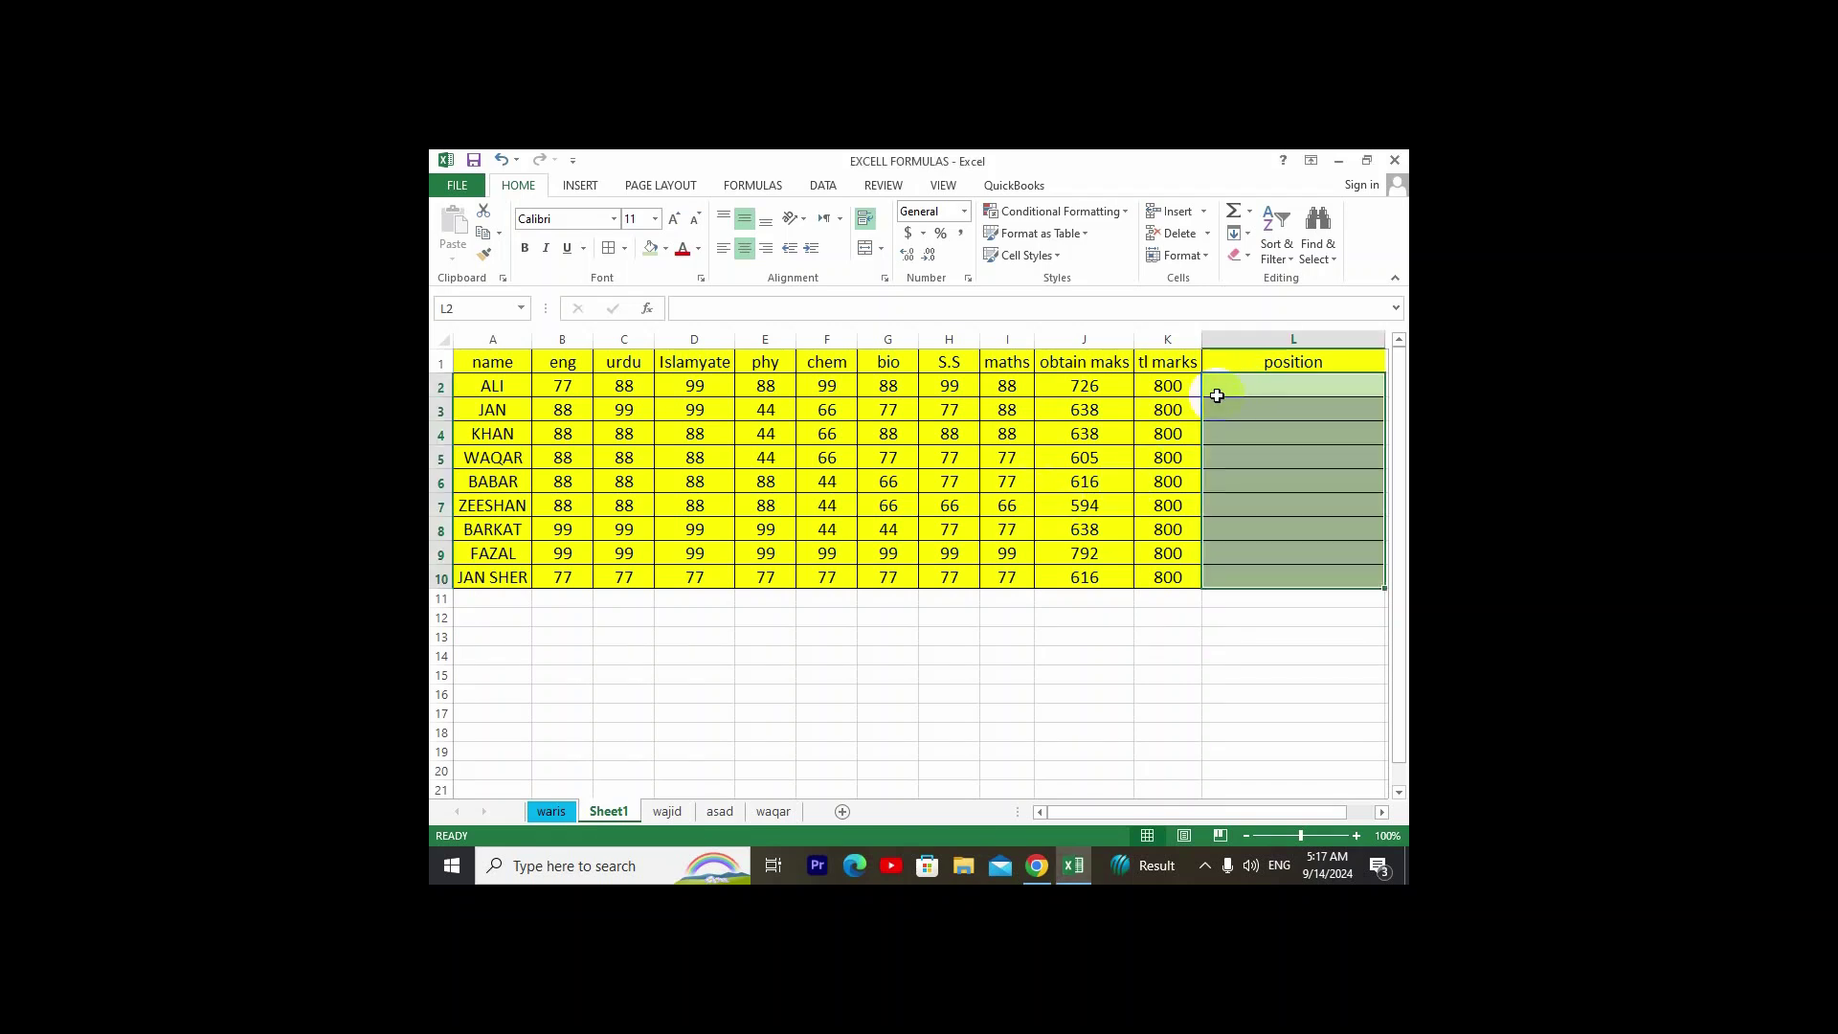
left_click(1247, 392)
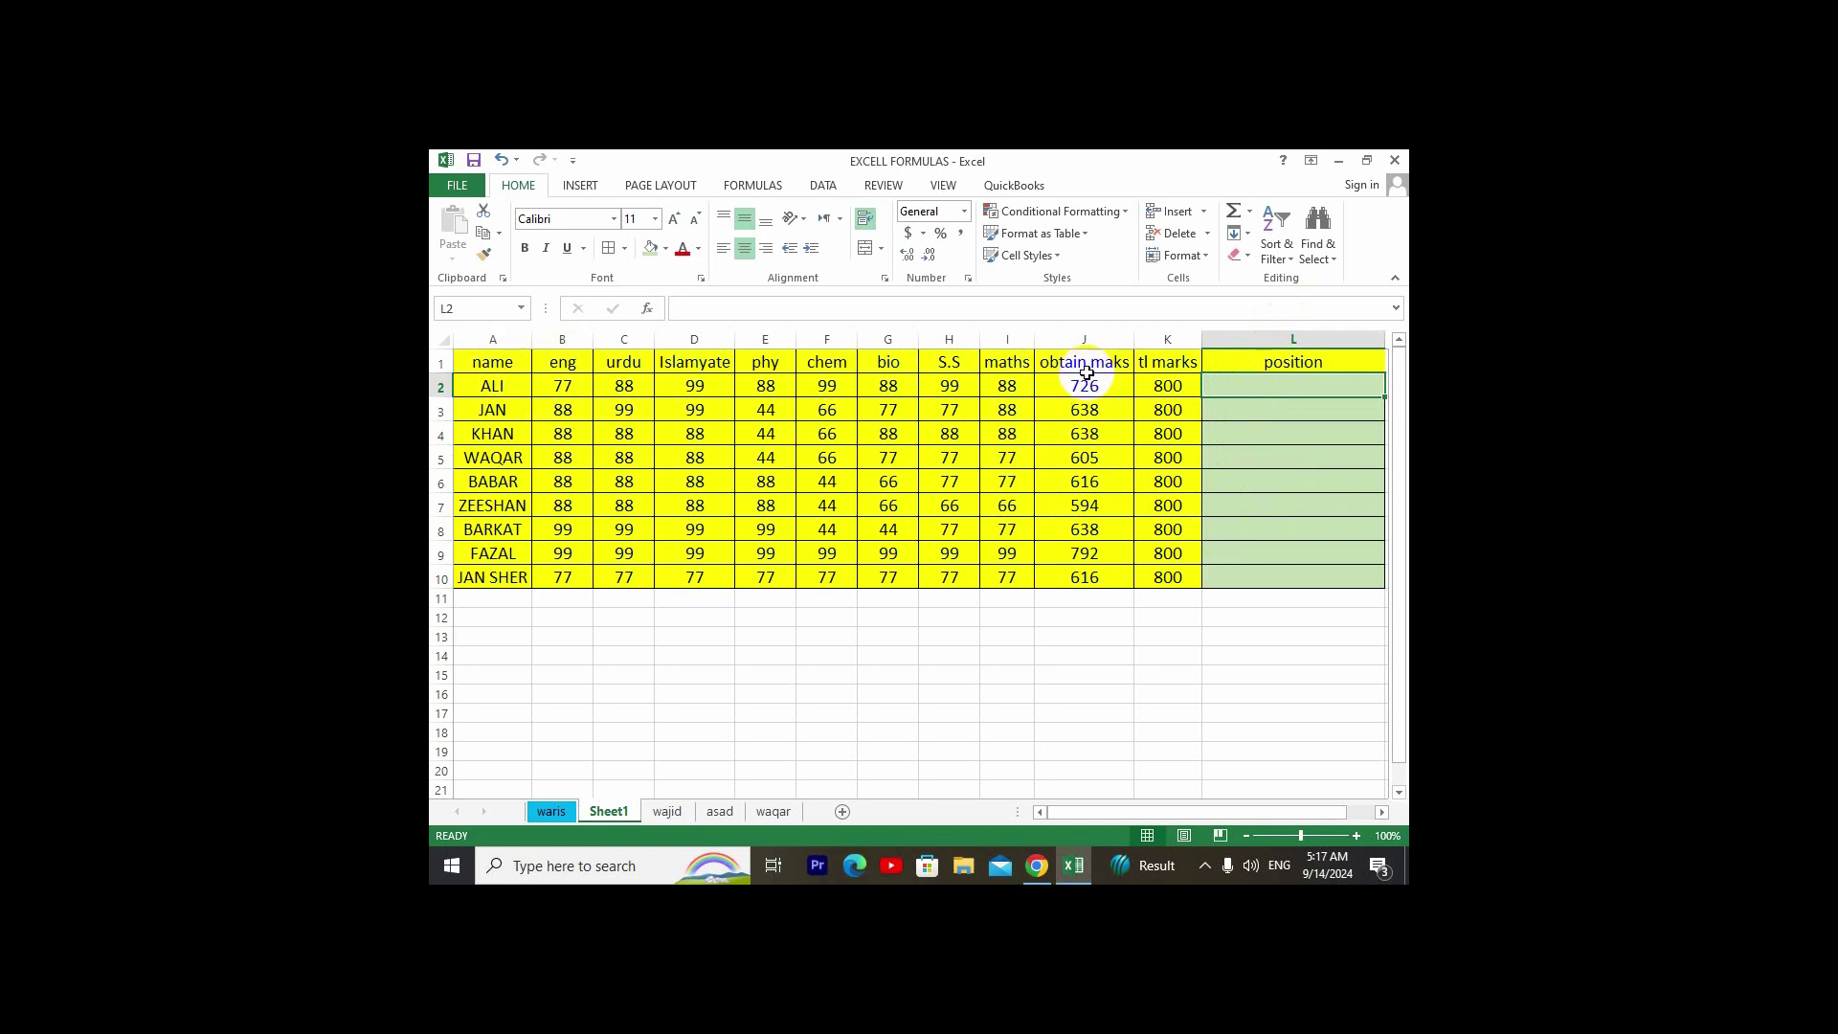
left_click_drag(1085, 362, 1087, 573)
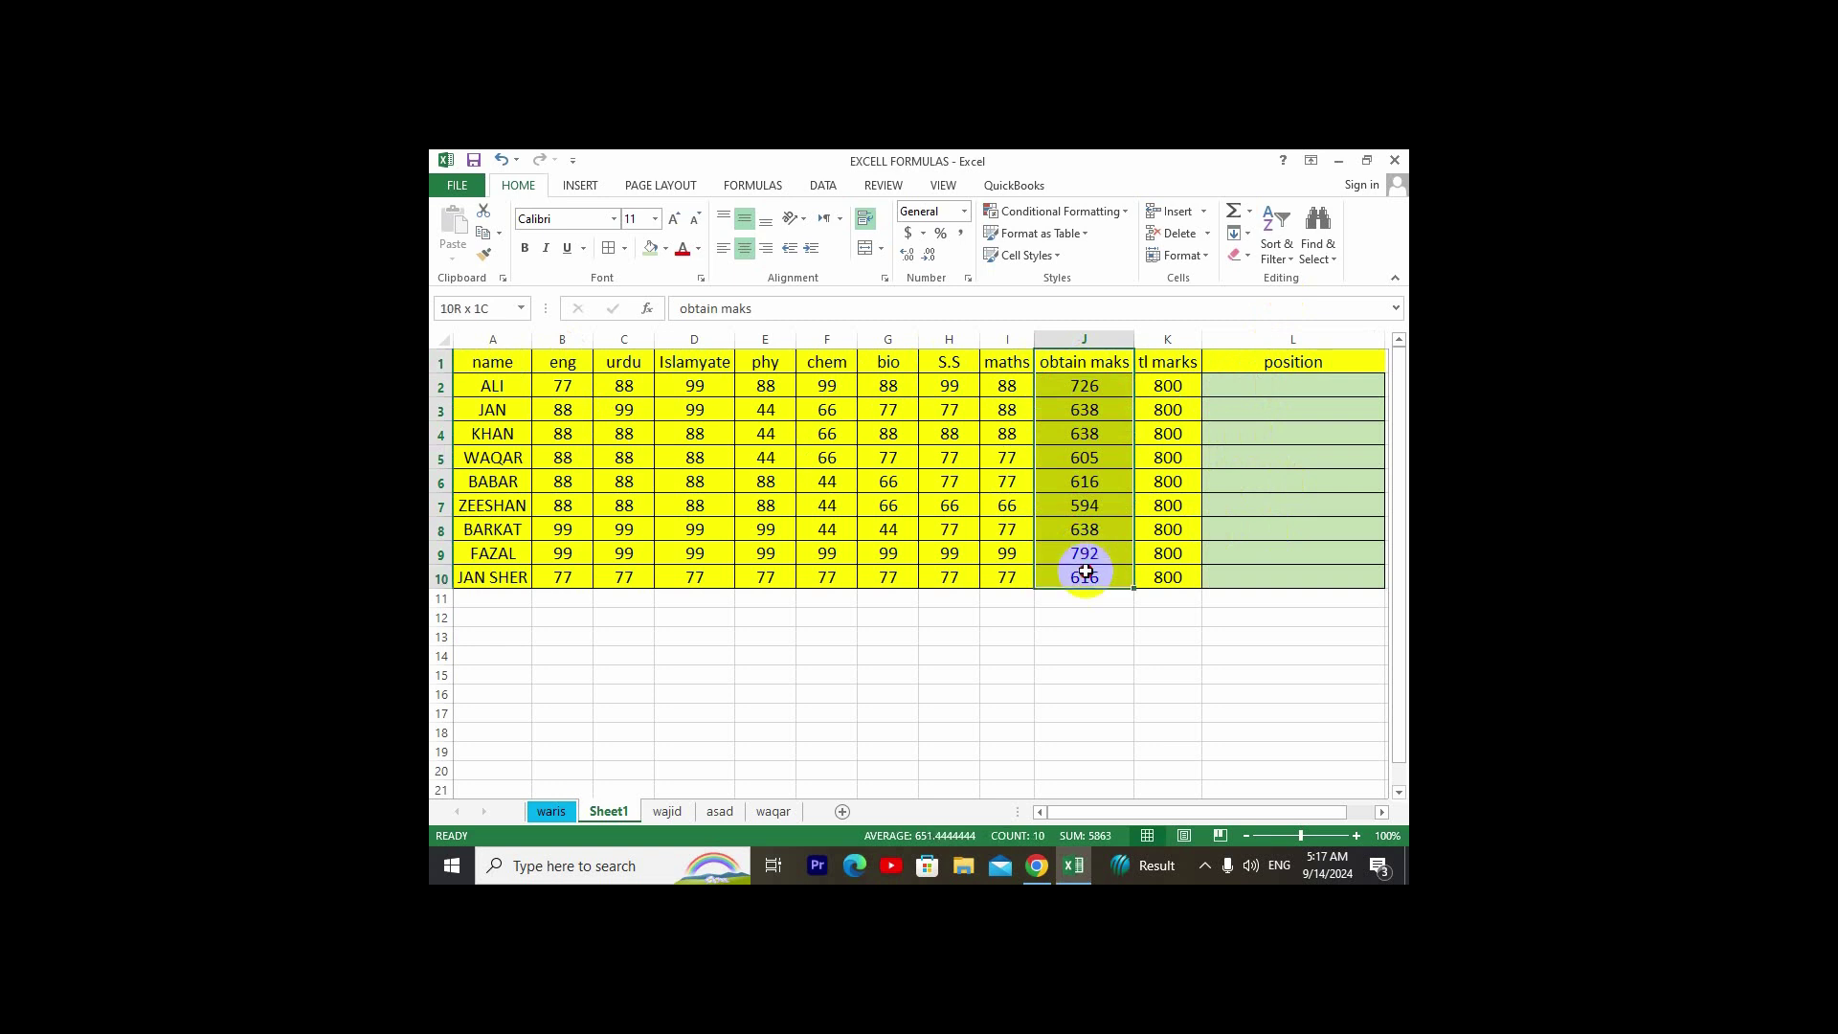
left_click(1235, 389)
left_click_drag(1088, 365, 1095, 582)
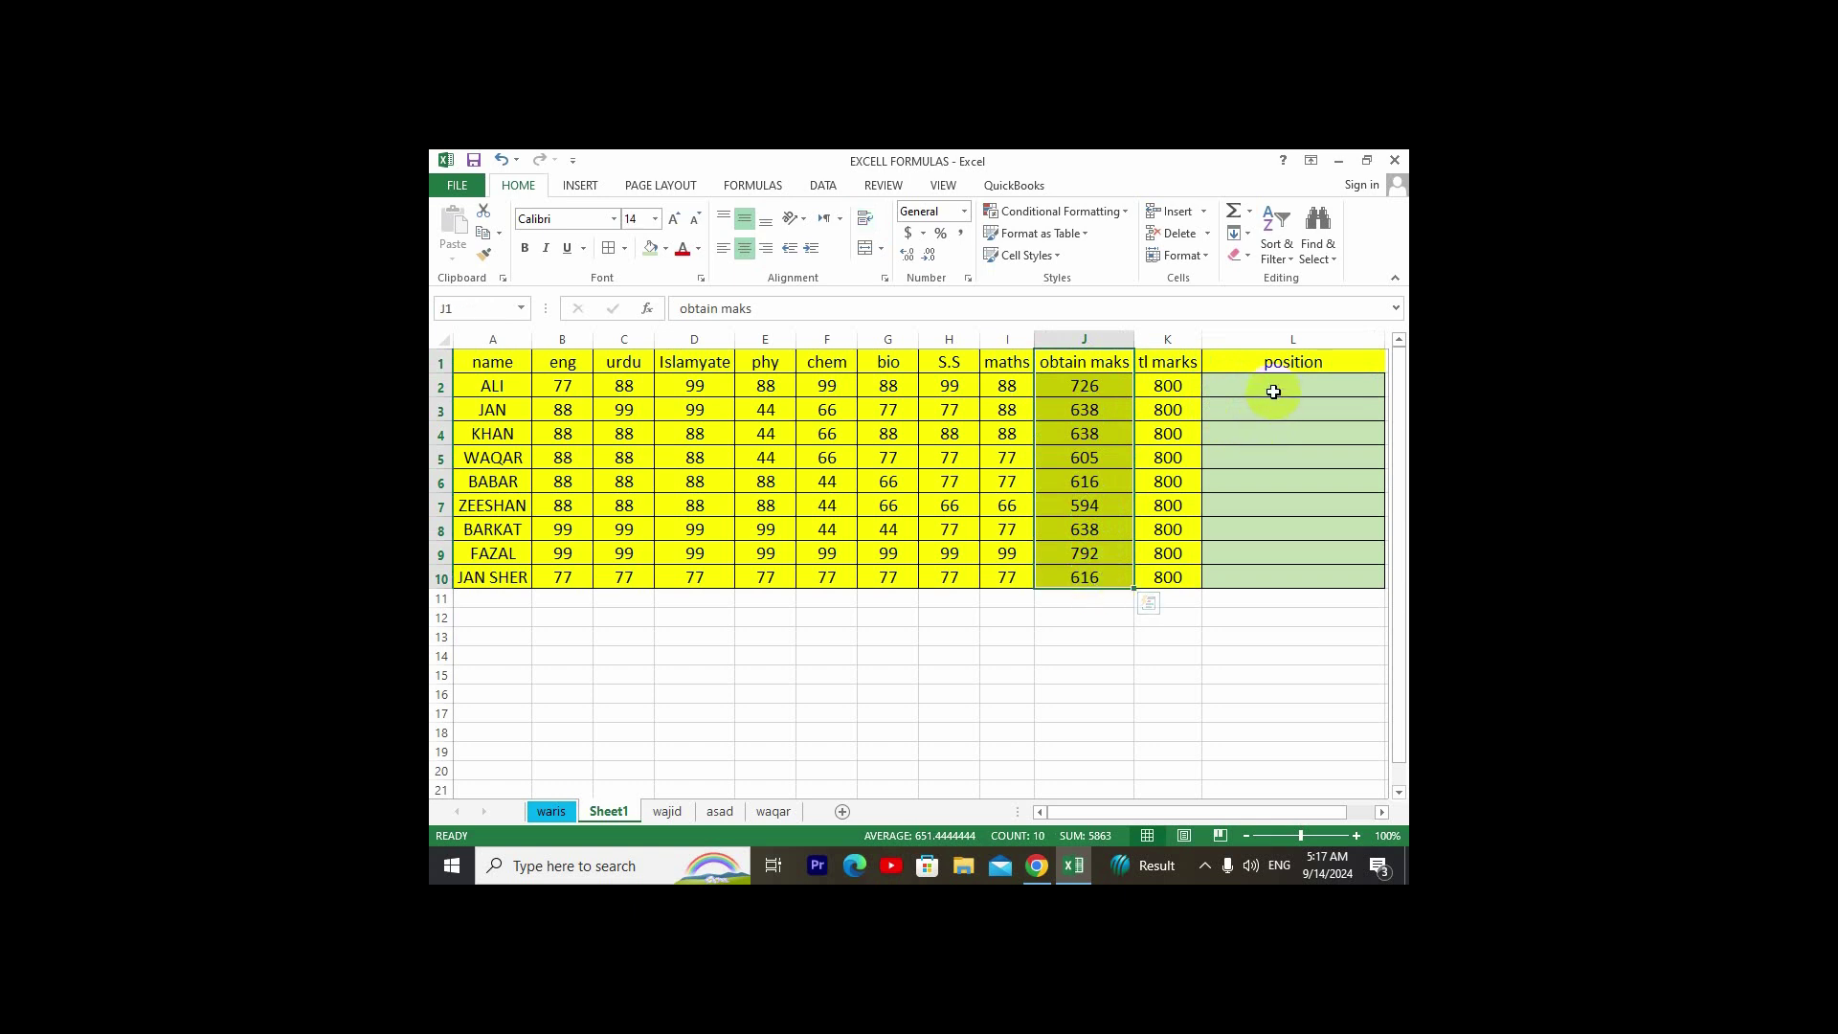
left_click(1273, 392)
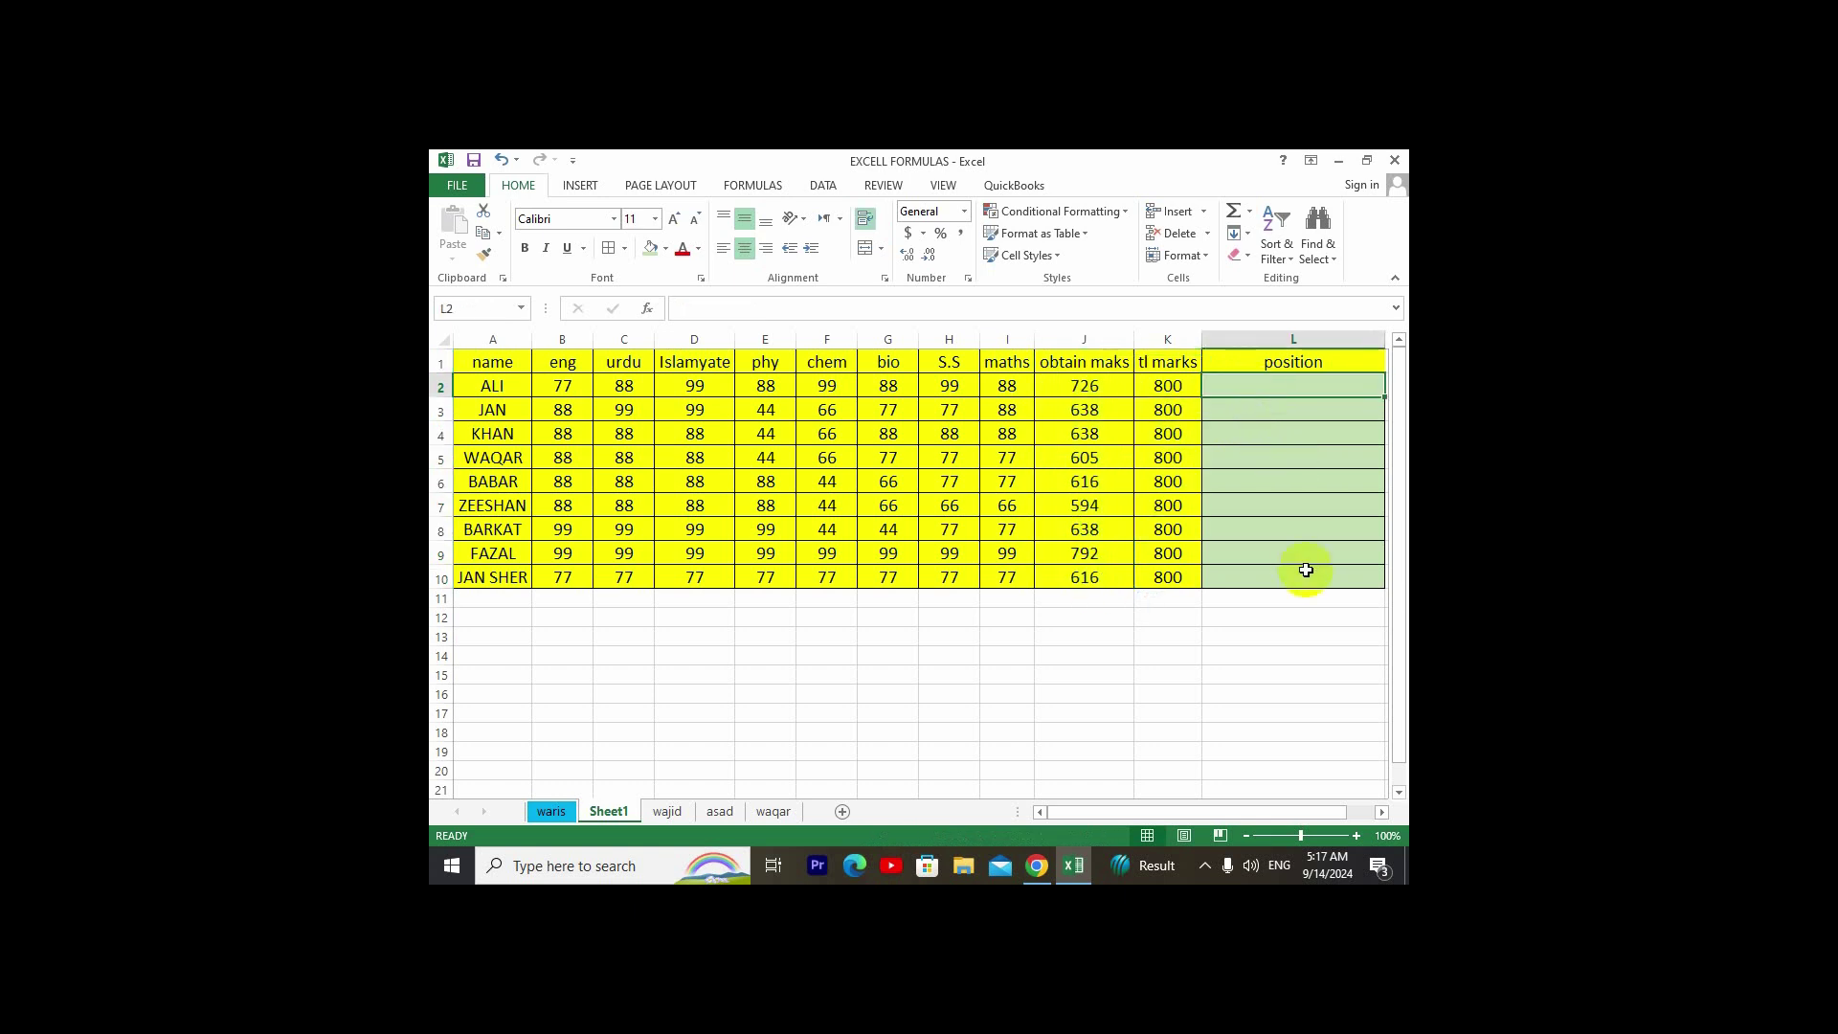
type("=")
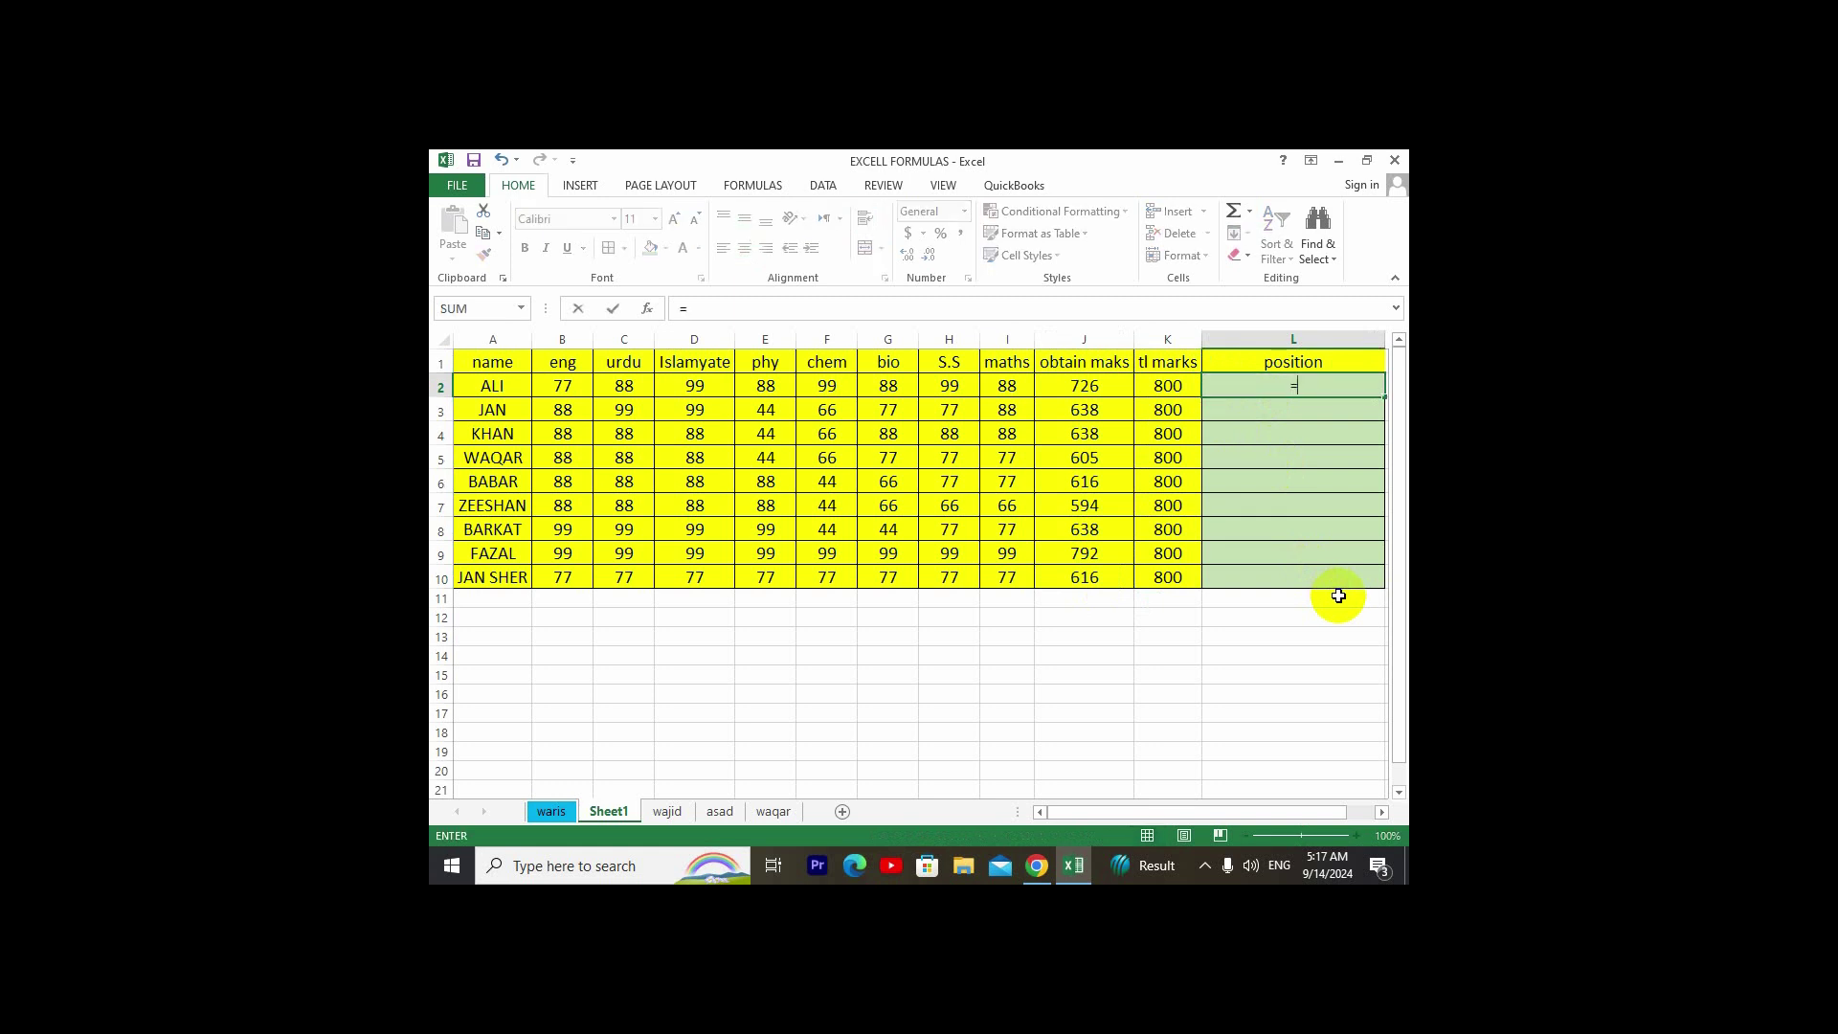
type("r")
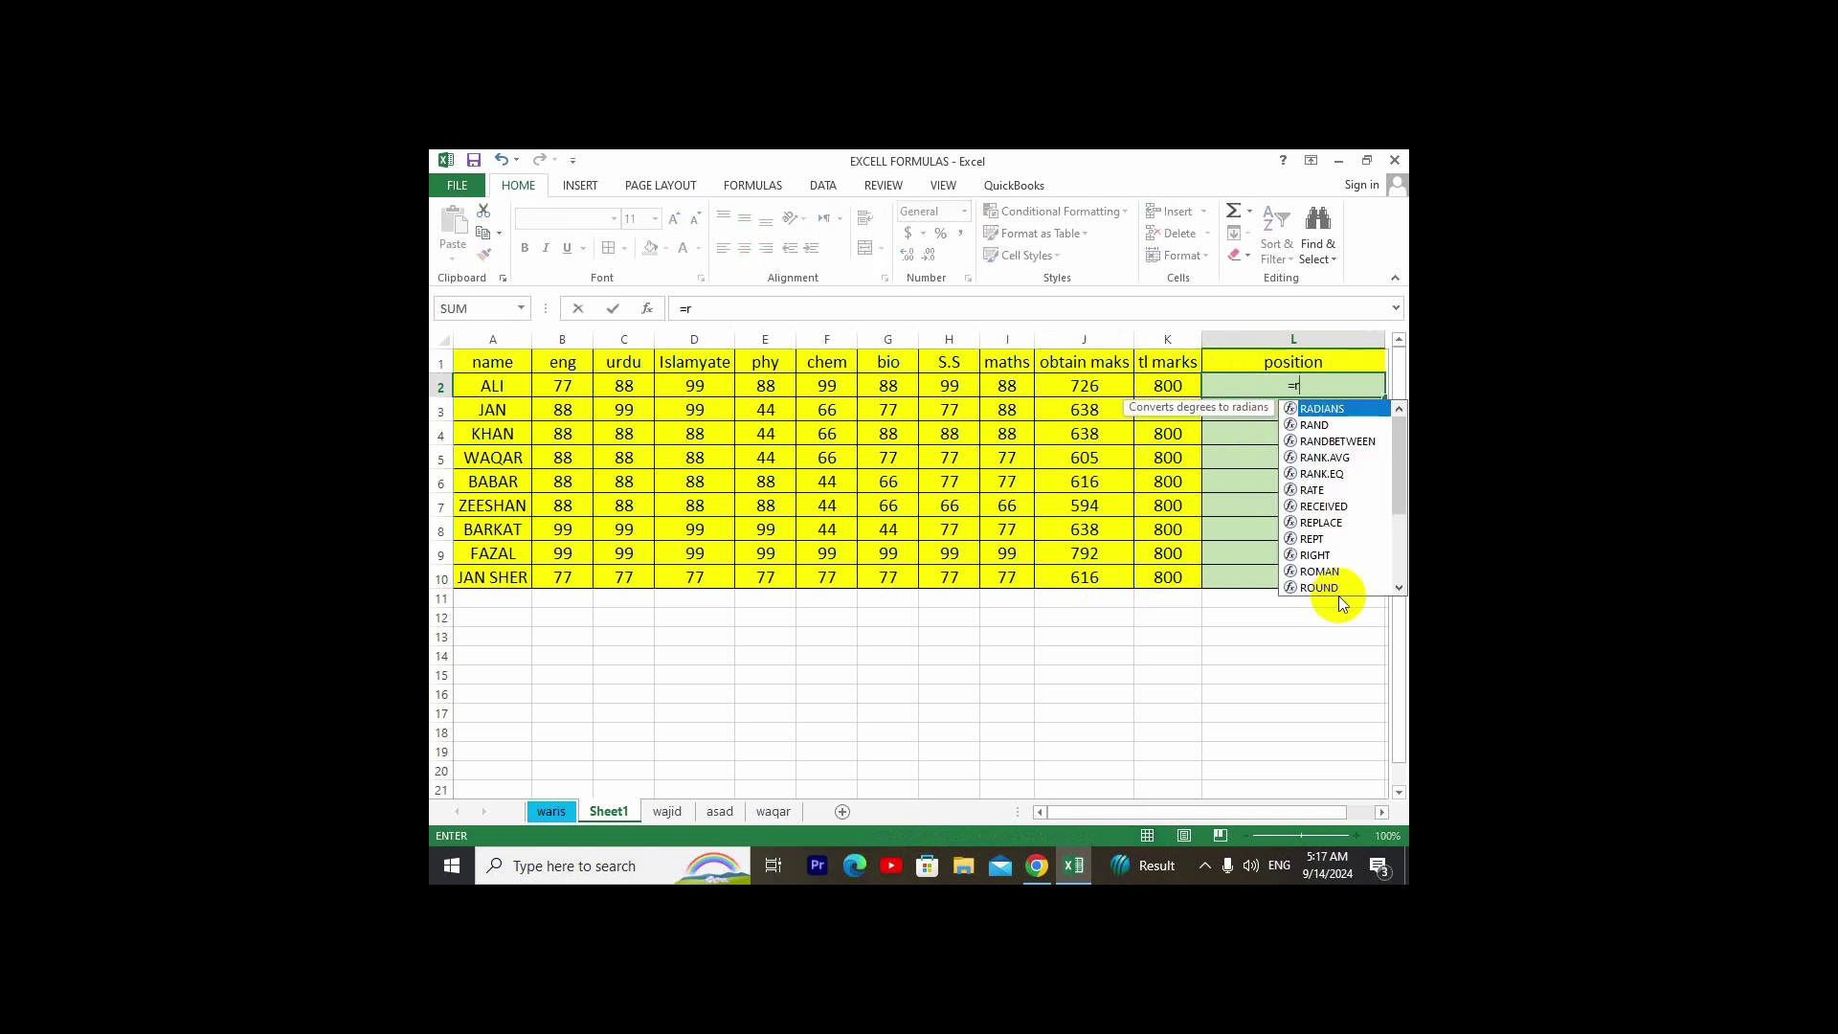
type("ank")
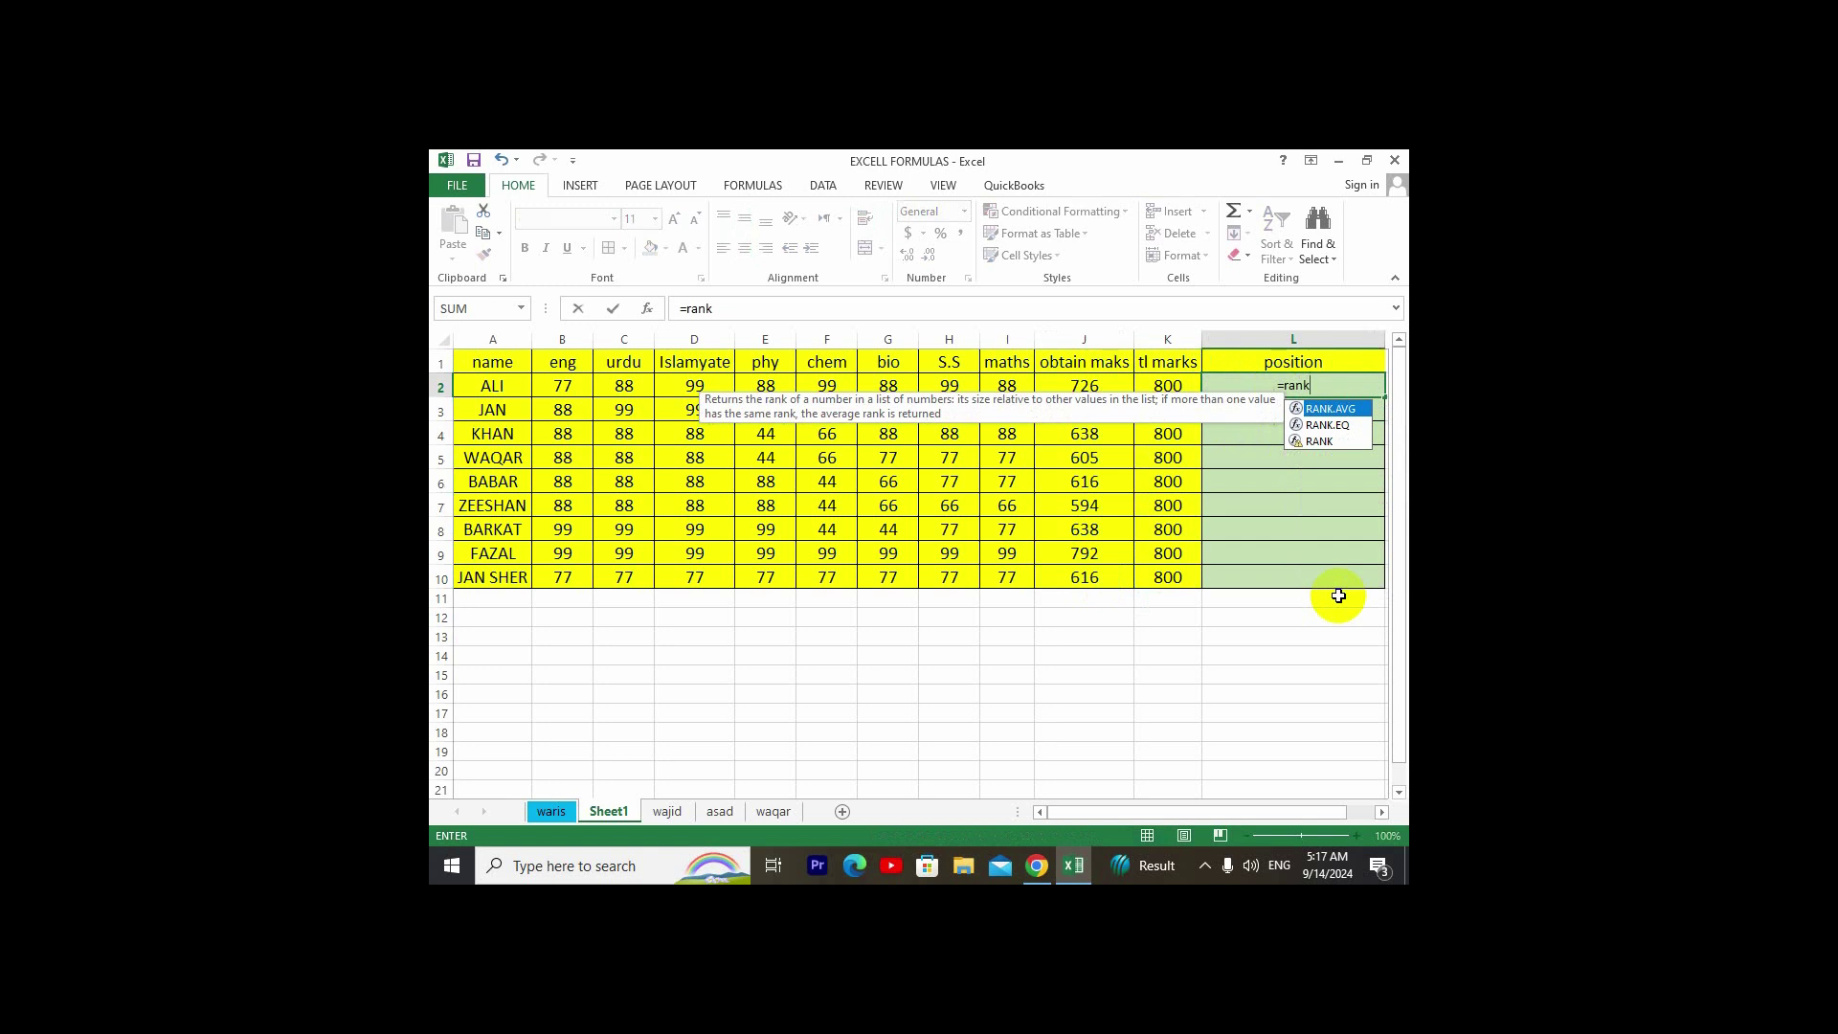
type("(")
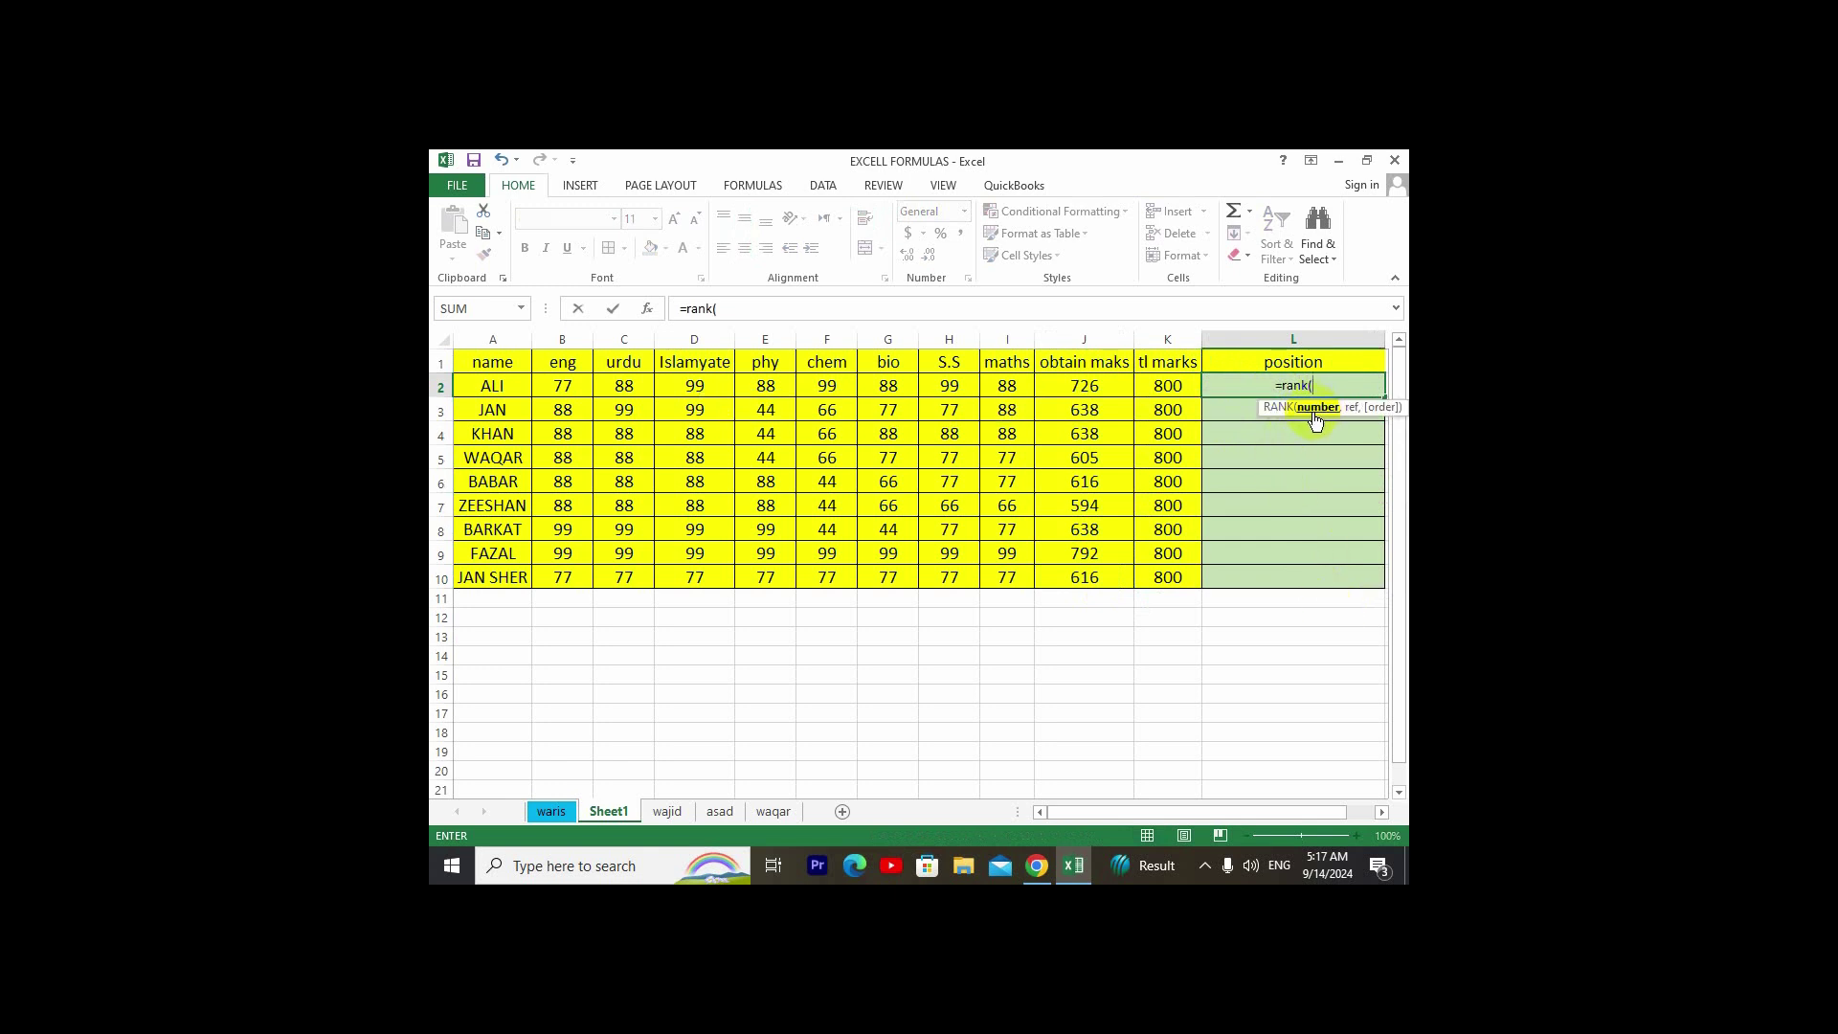
- Complete and enter =rank(J2,J2:J10) in L2, which returns 2 for 726 marks
left_click(1091, 389)
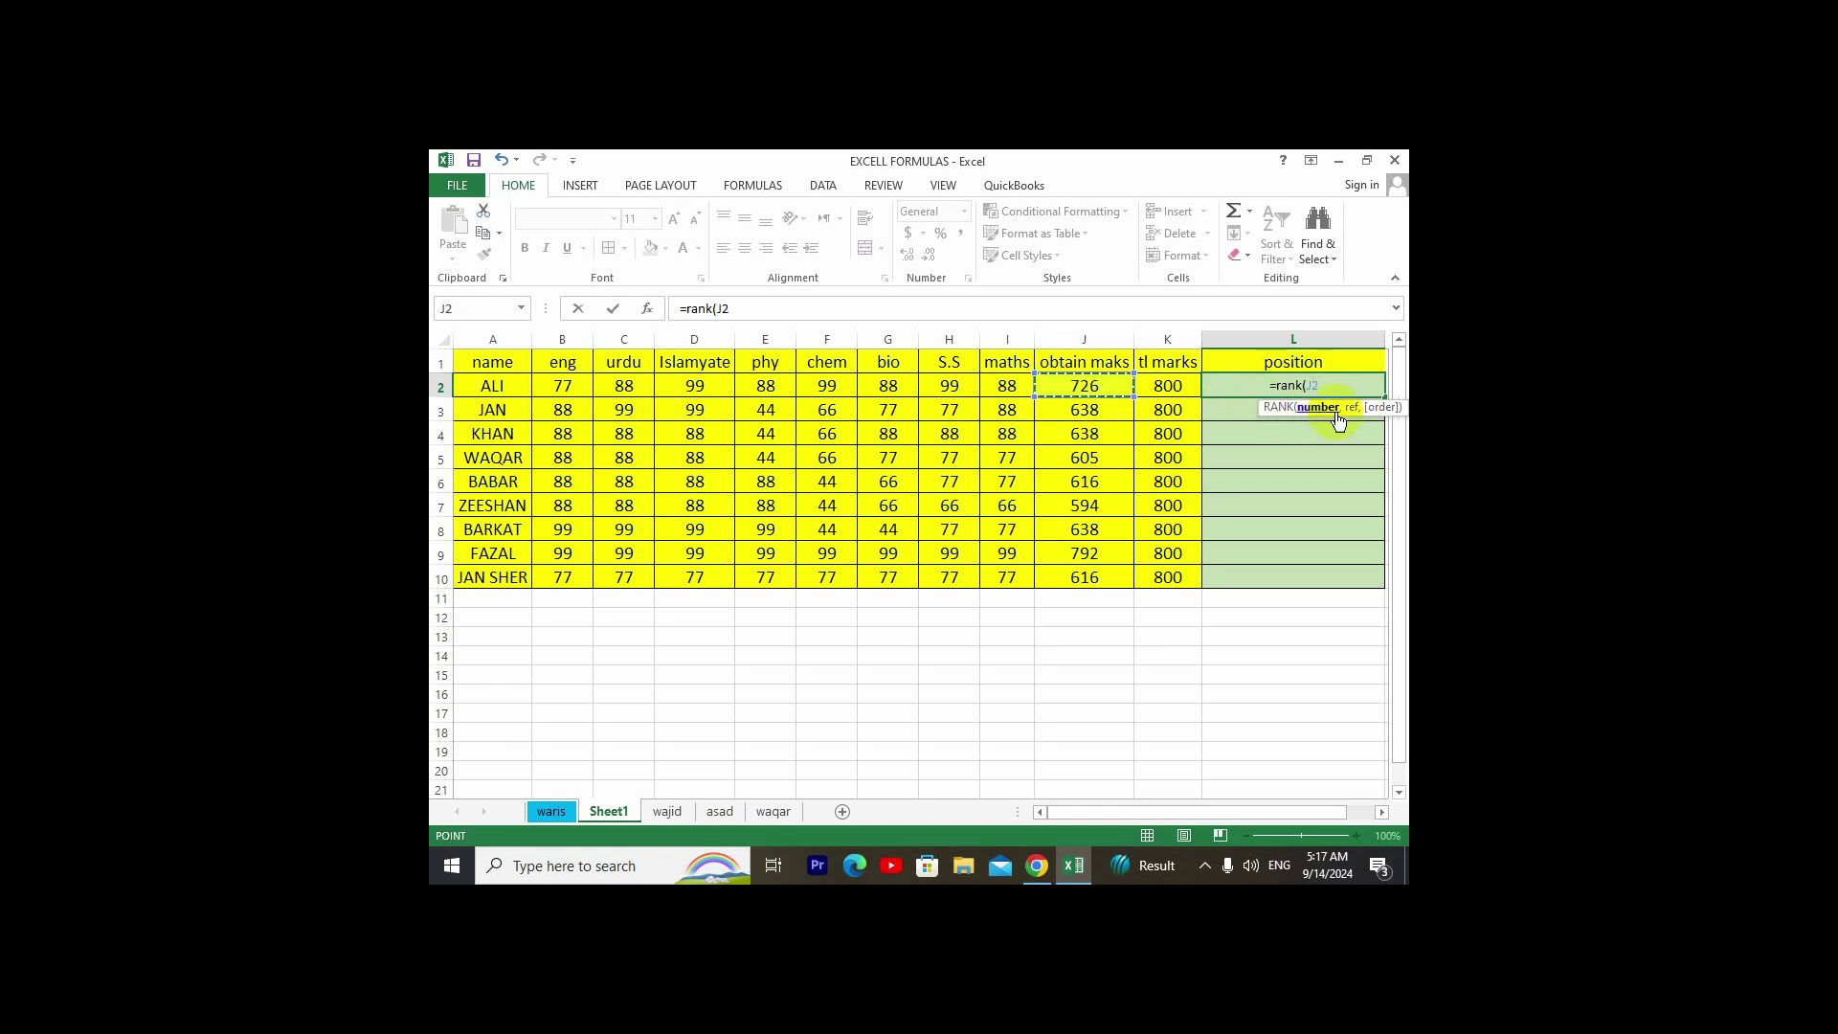
type(",")
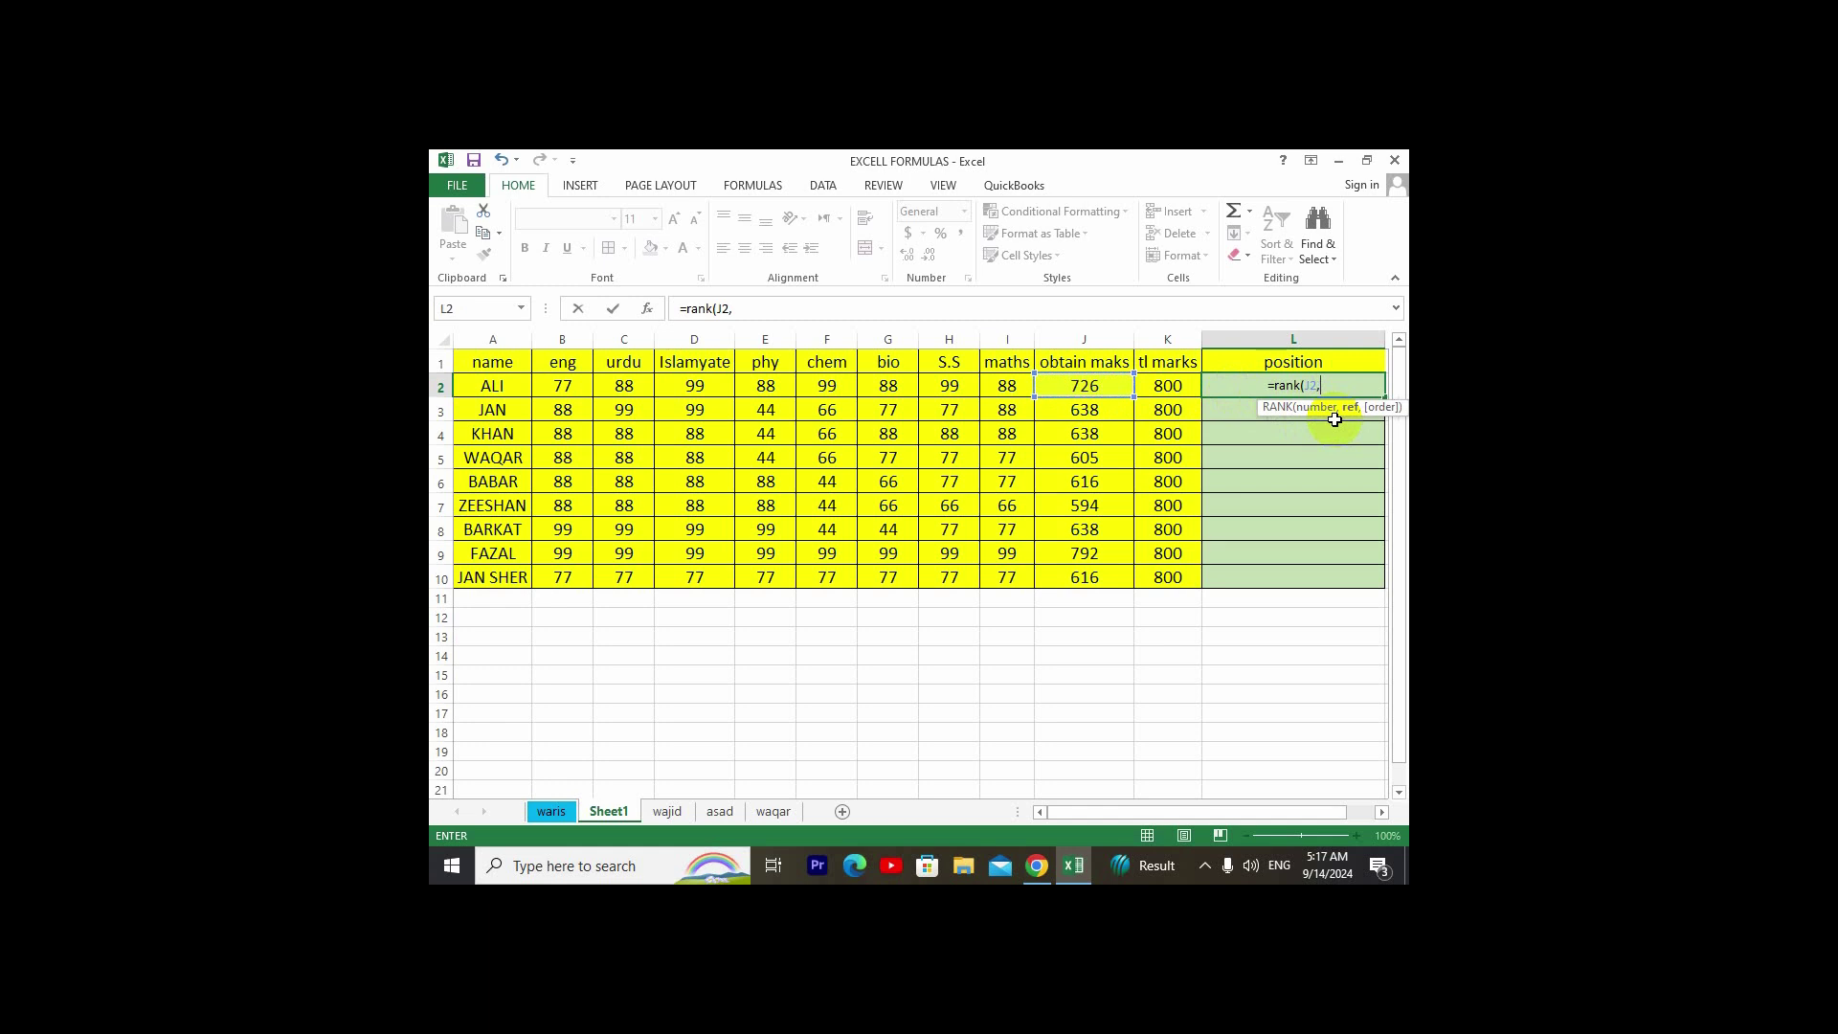
left_click_drag(1096, 383, 1091, 574)
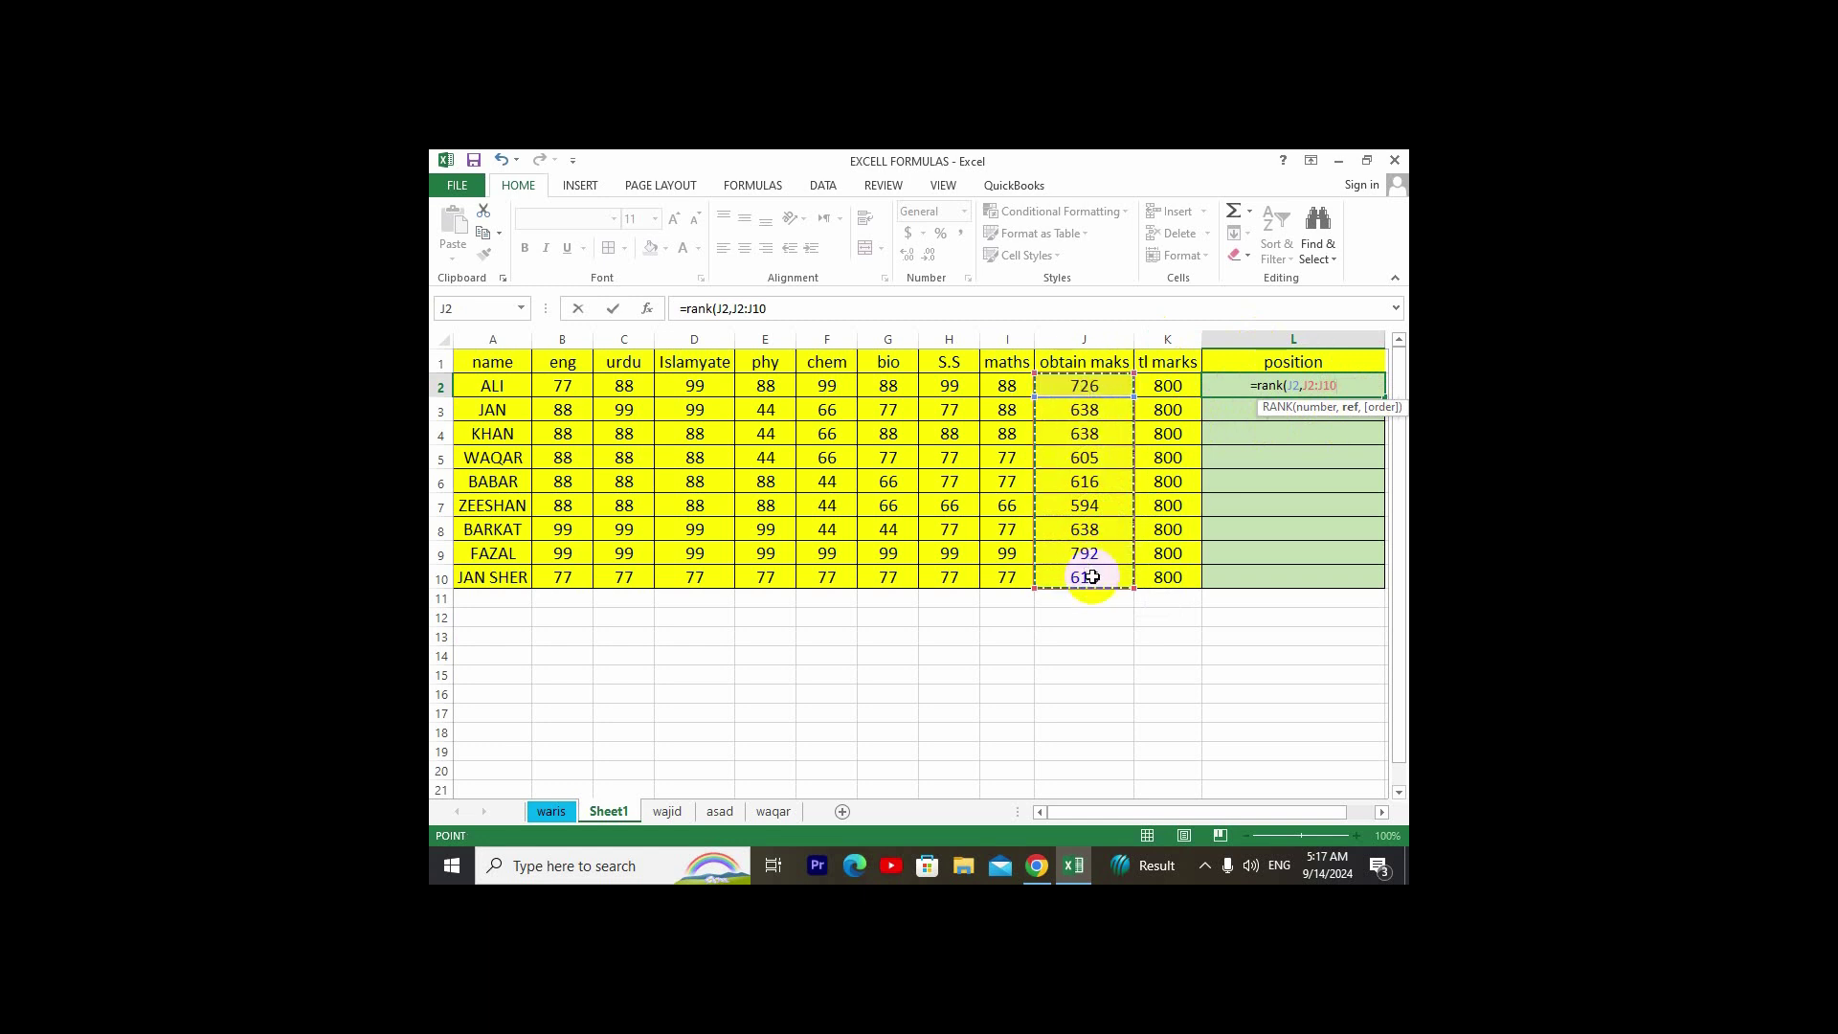
type(")")
key("Return")
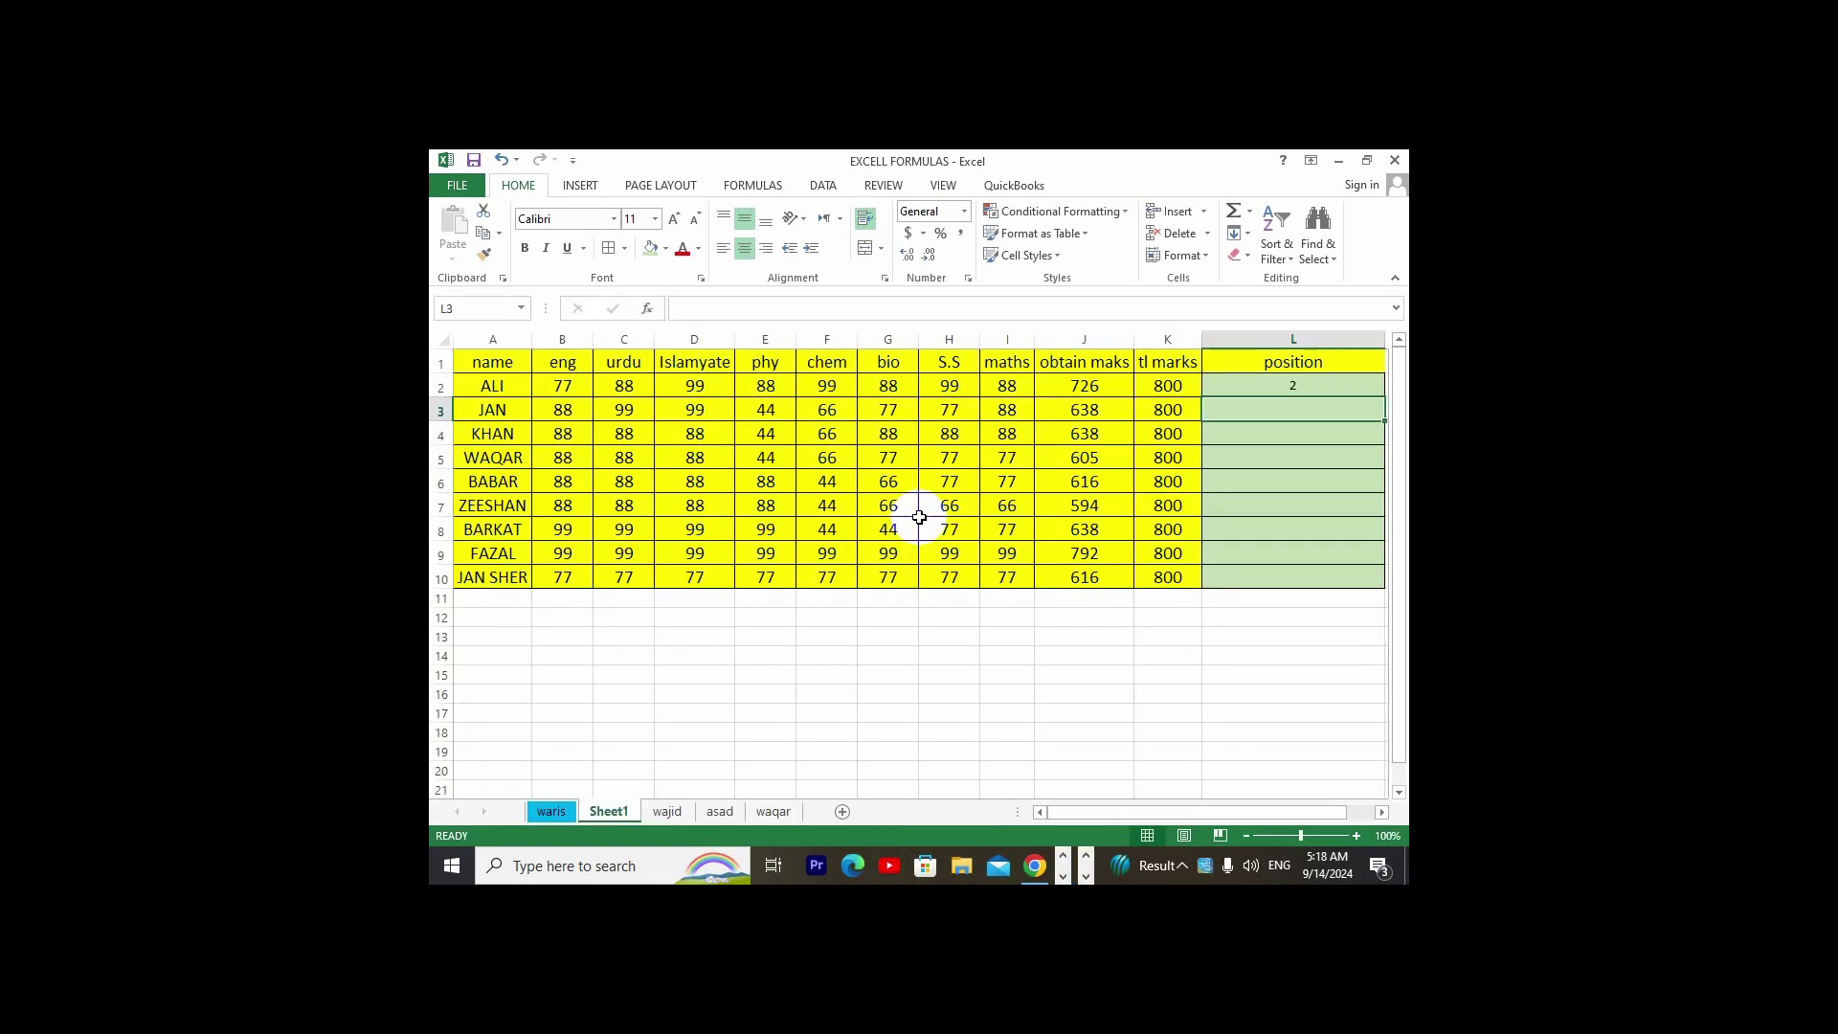
- Edit L2's formula to =RANK(J2,J$2:J$10), locking the range rows, and confirm it
double_click(1309, 388)
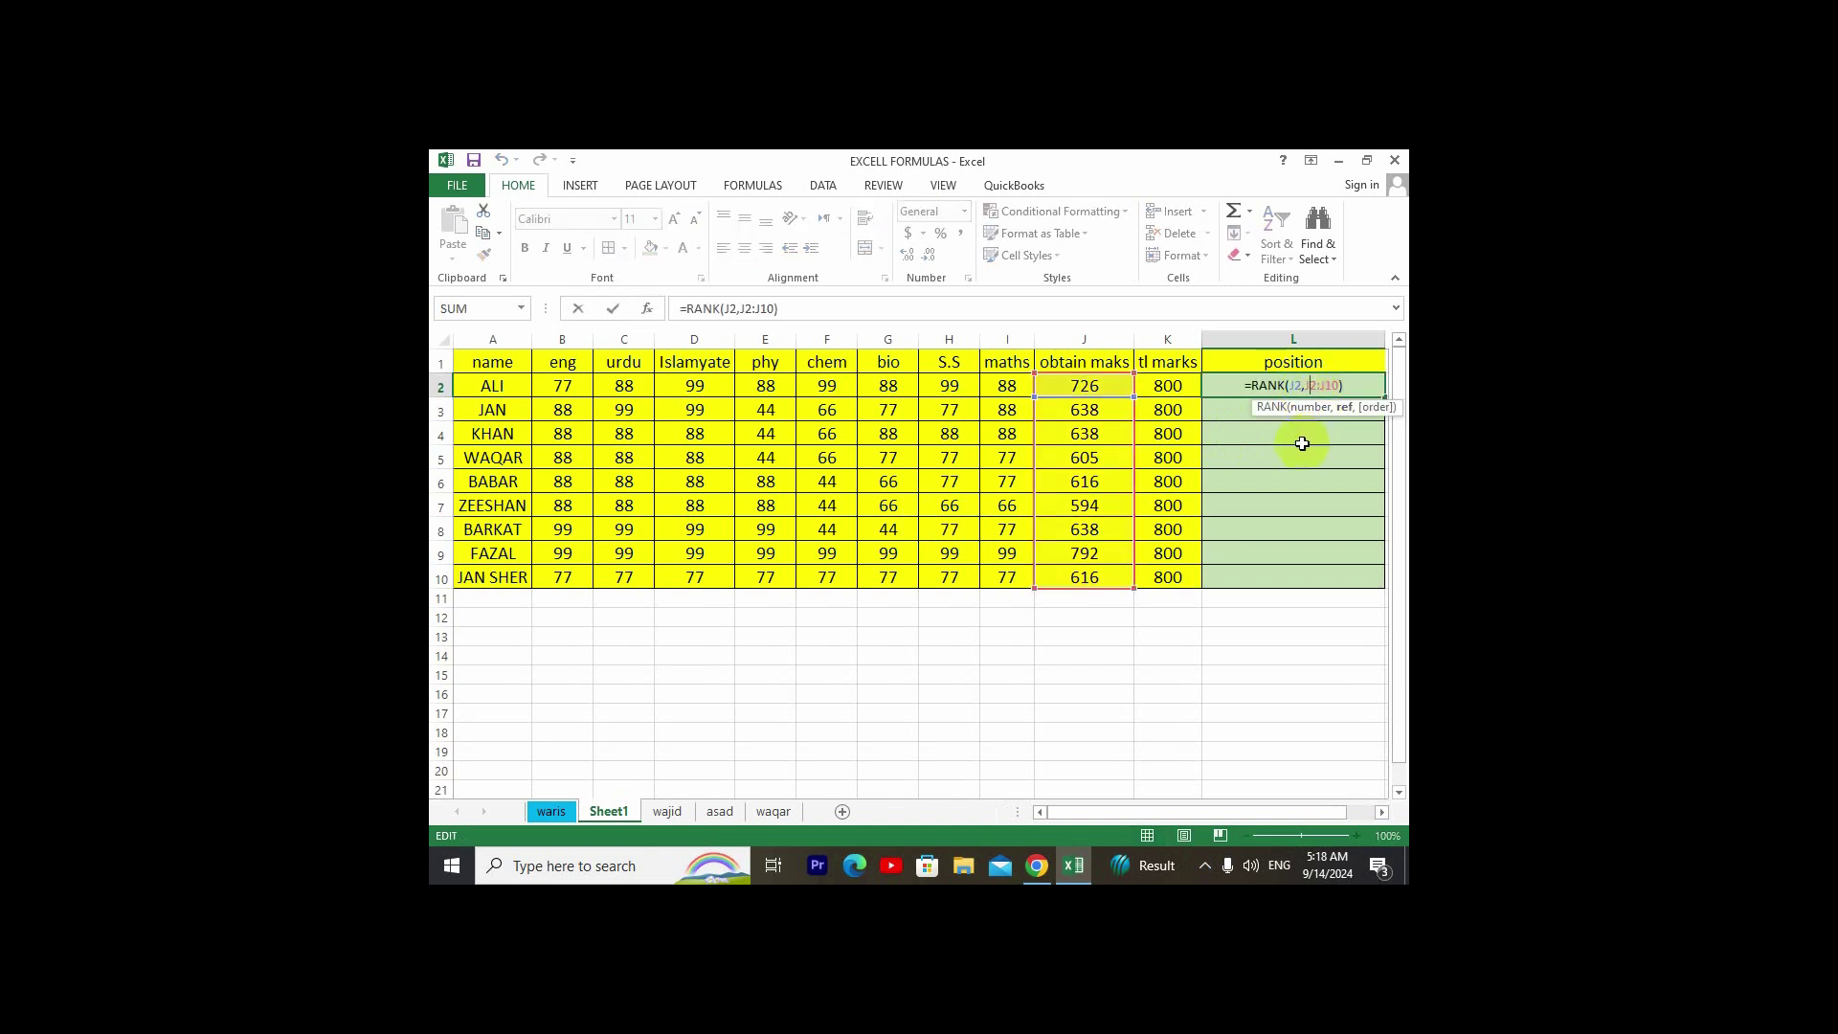
type("$")
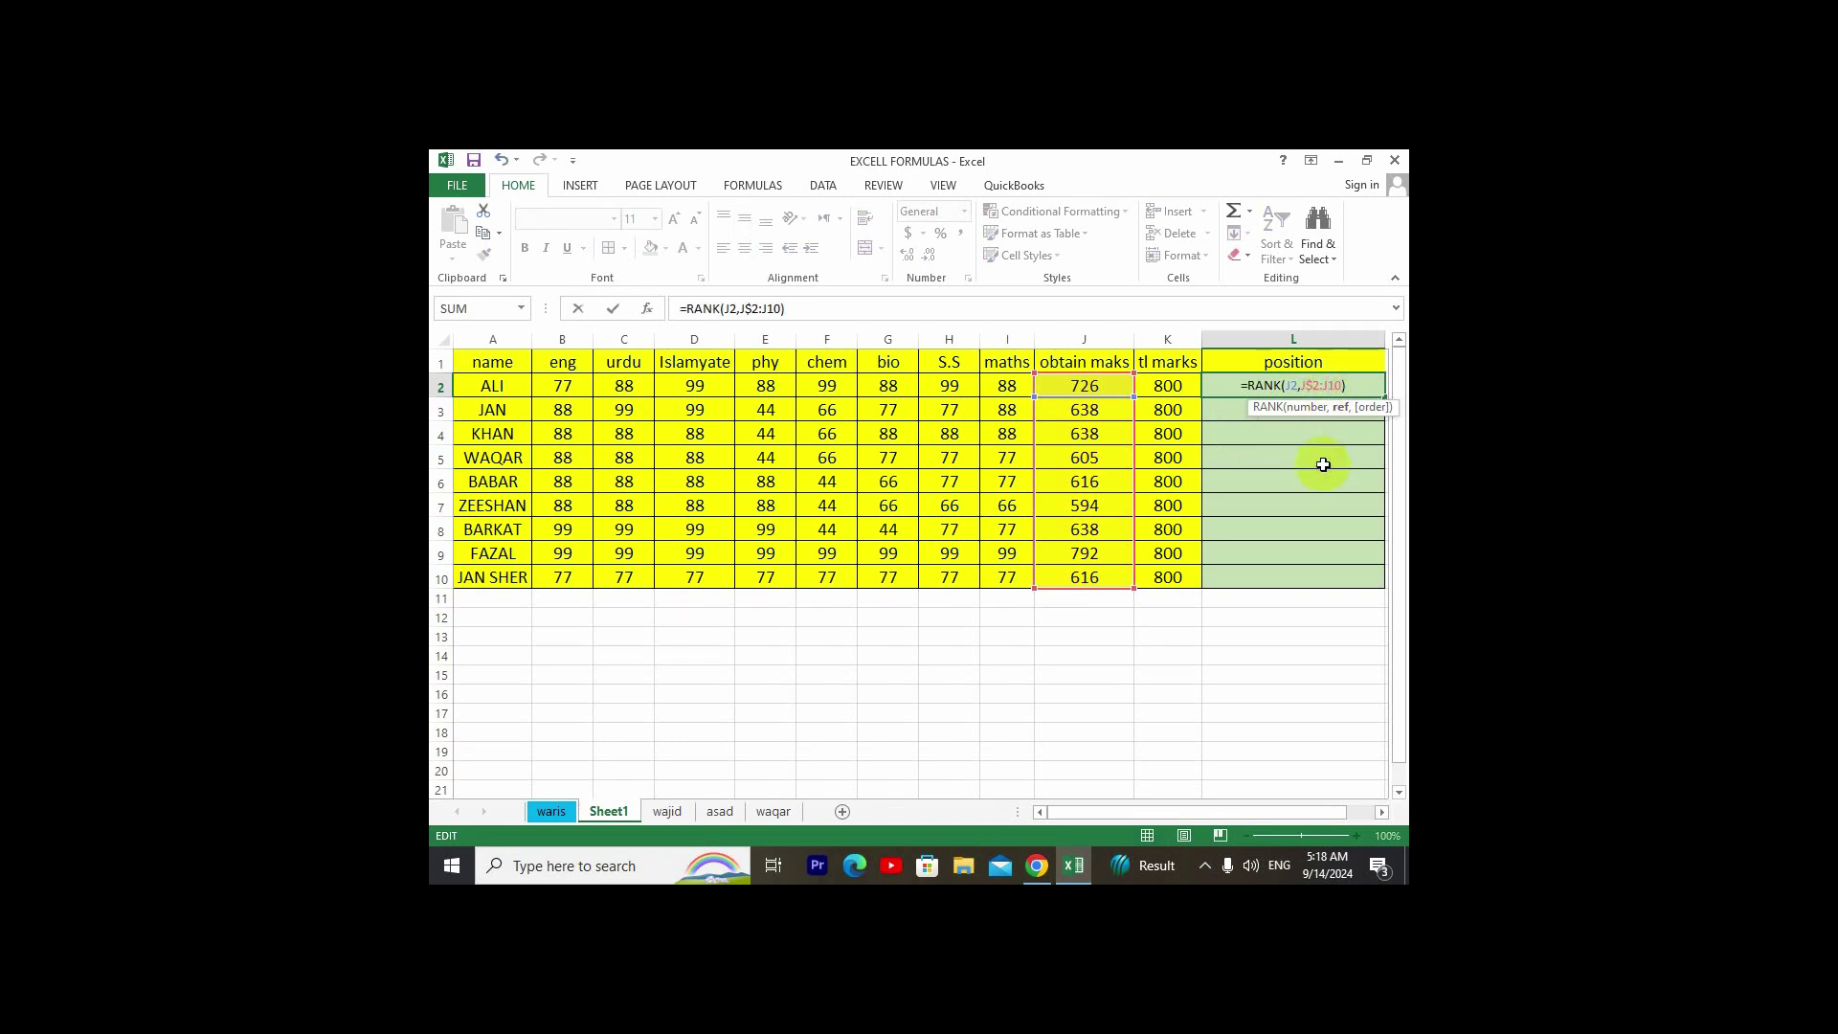
type("$")
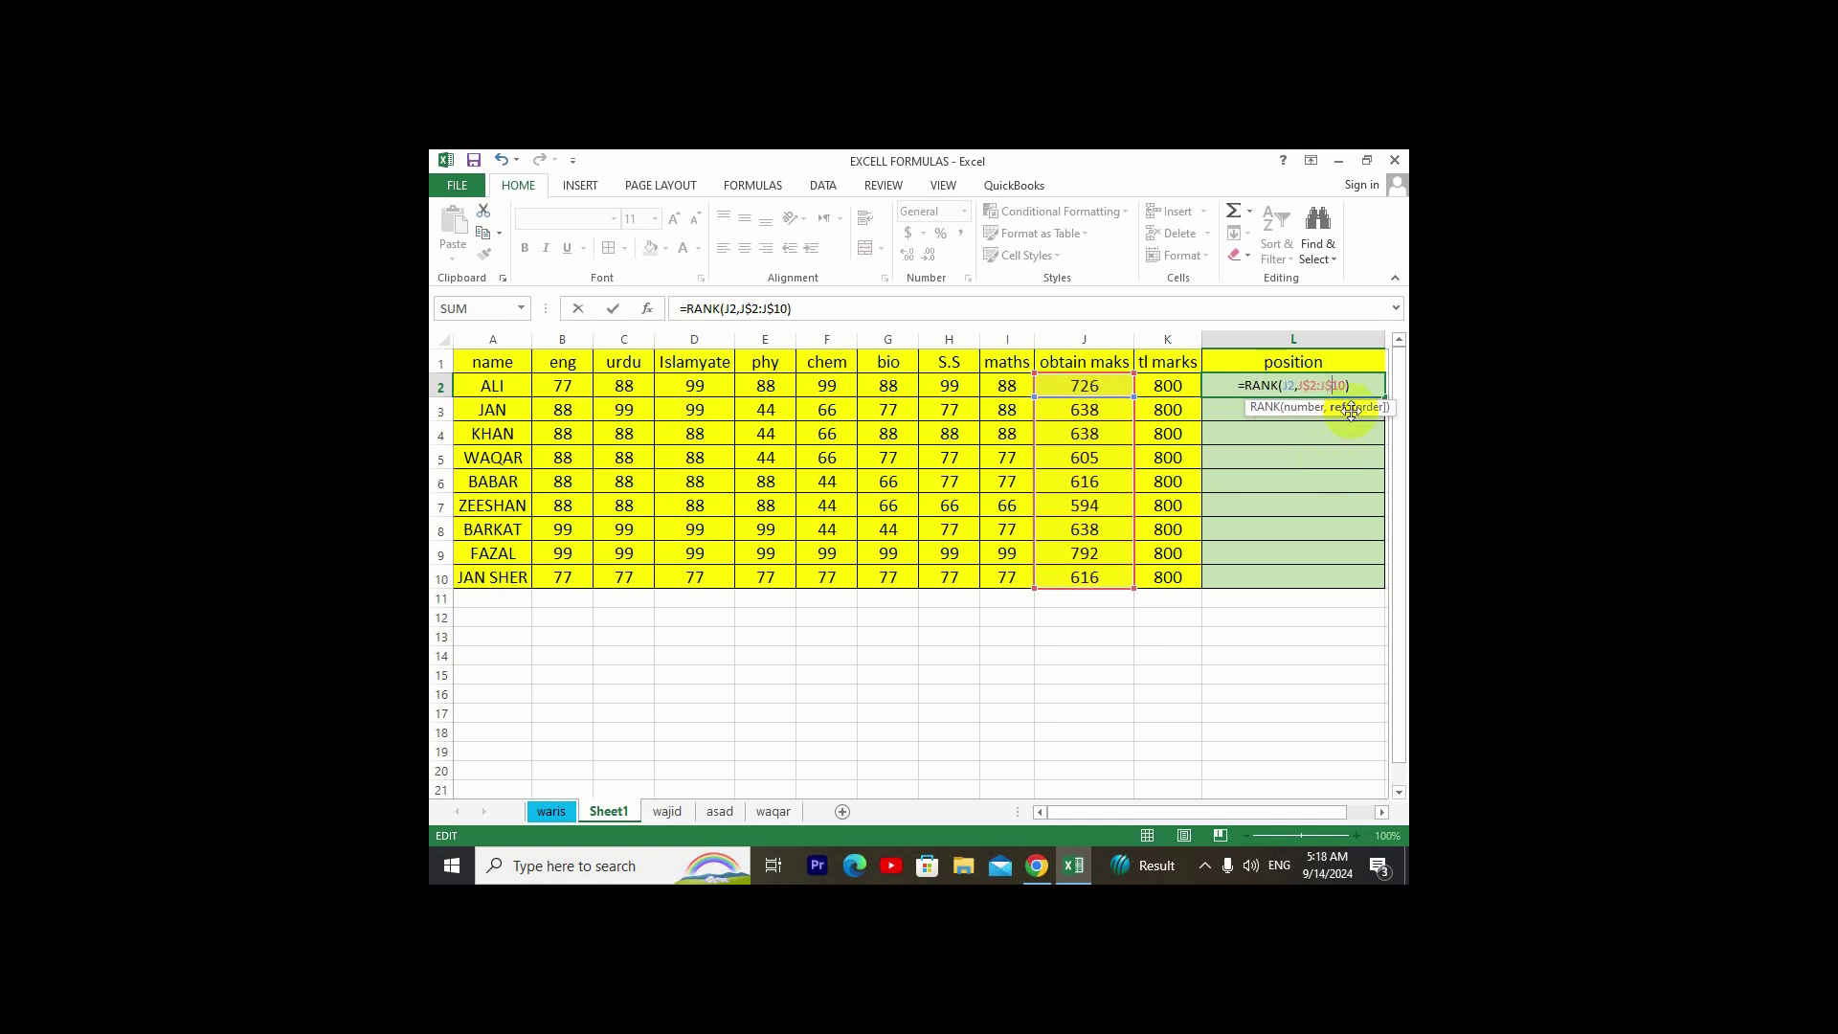
left_click(1367, 386)
key("ctrl+Return")
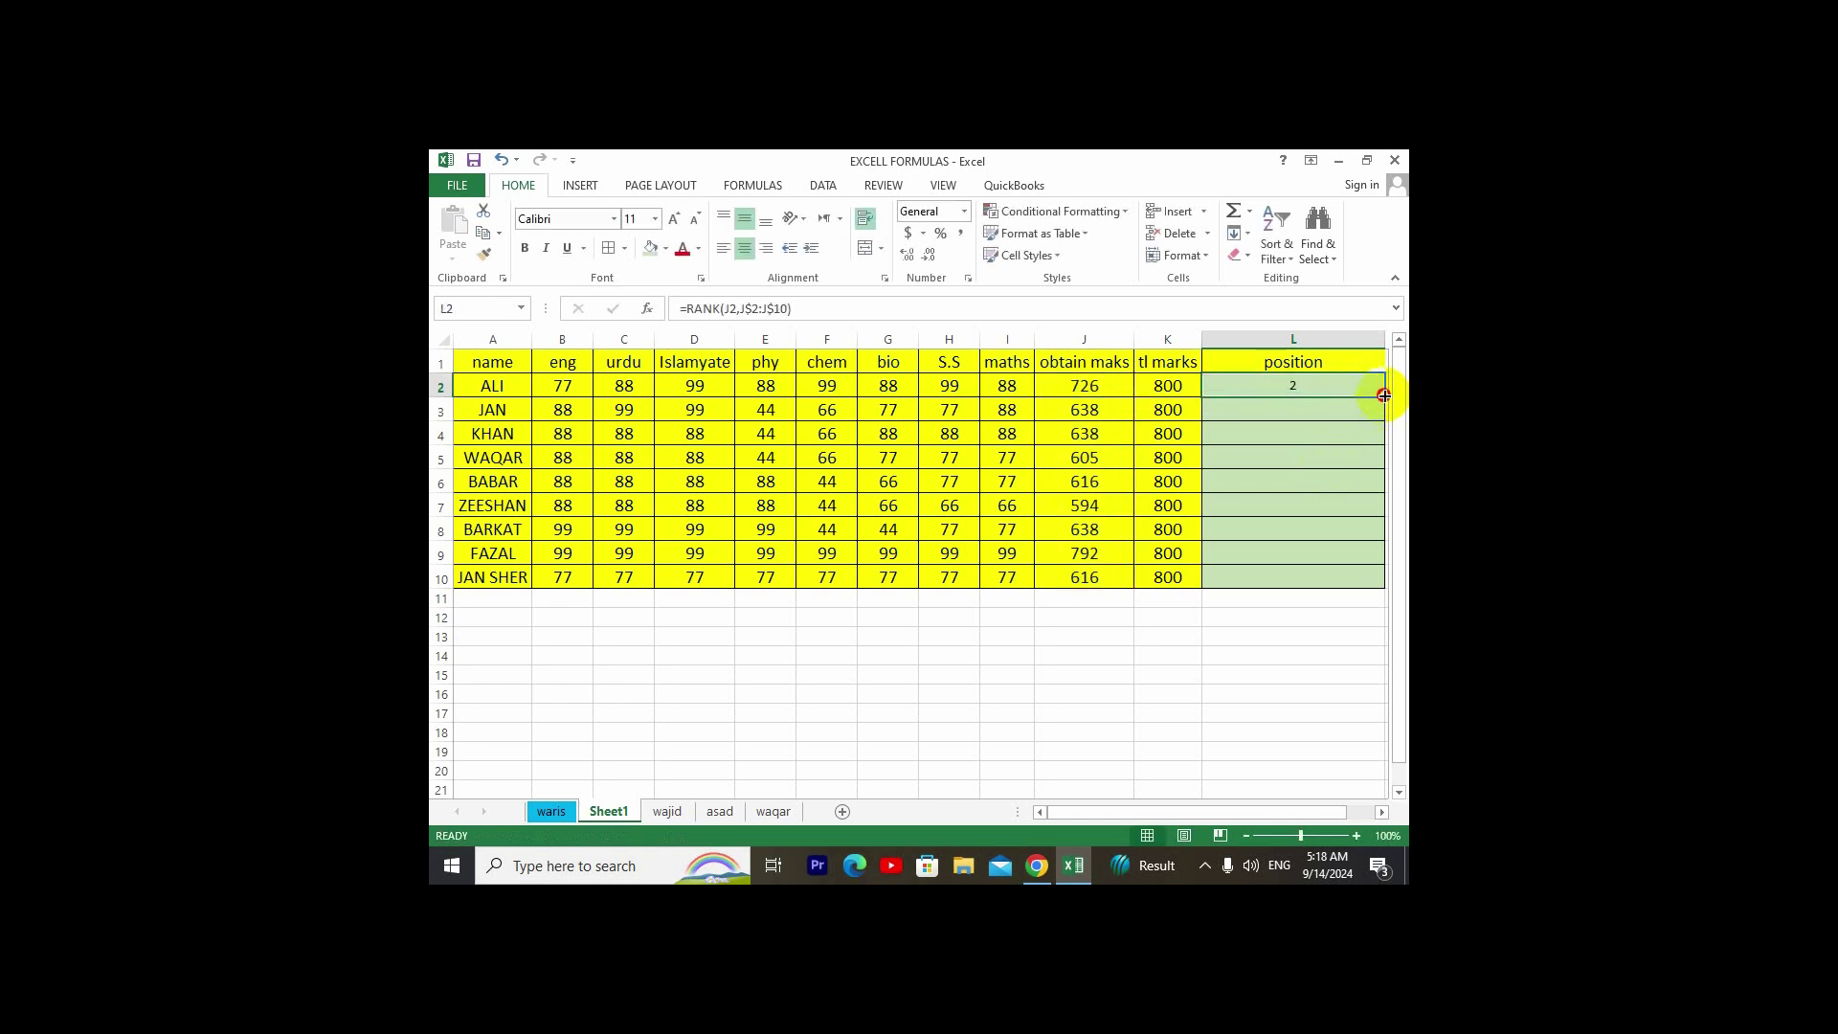
- Fill the rank formula down to L10 and check L3, then clear the ranks from L2:L10
double_click(1384, 396)
left_click(1280, 547)
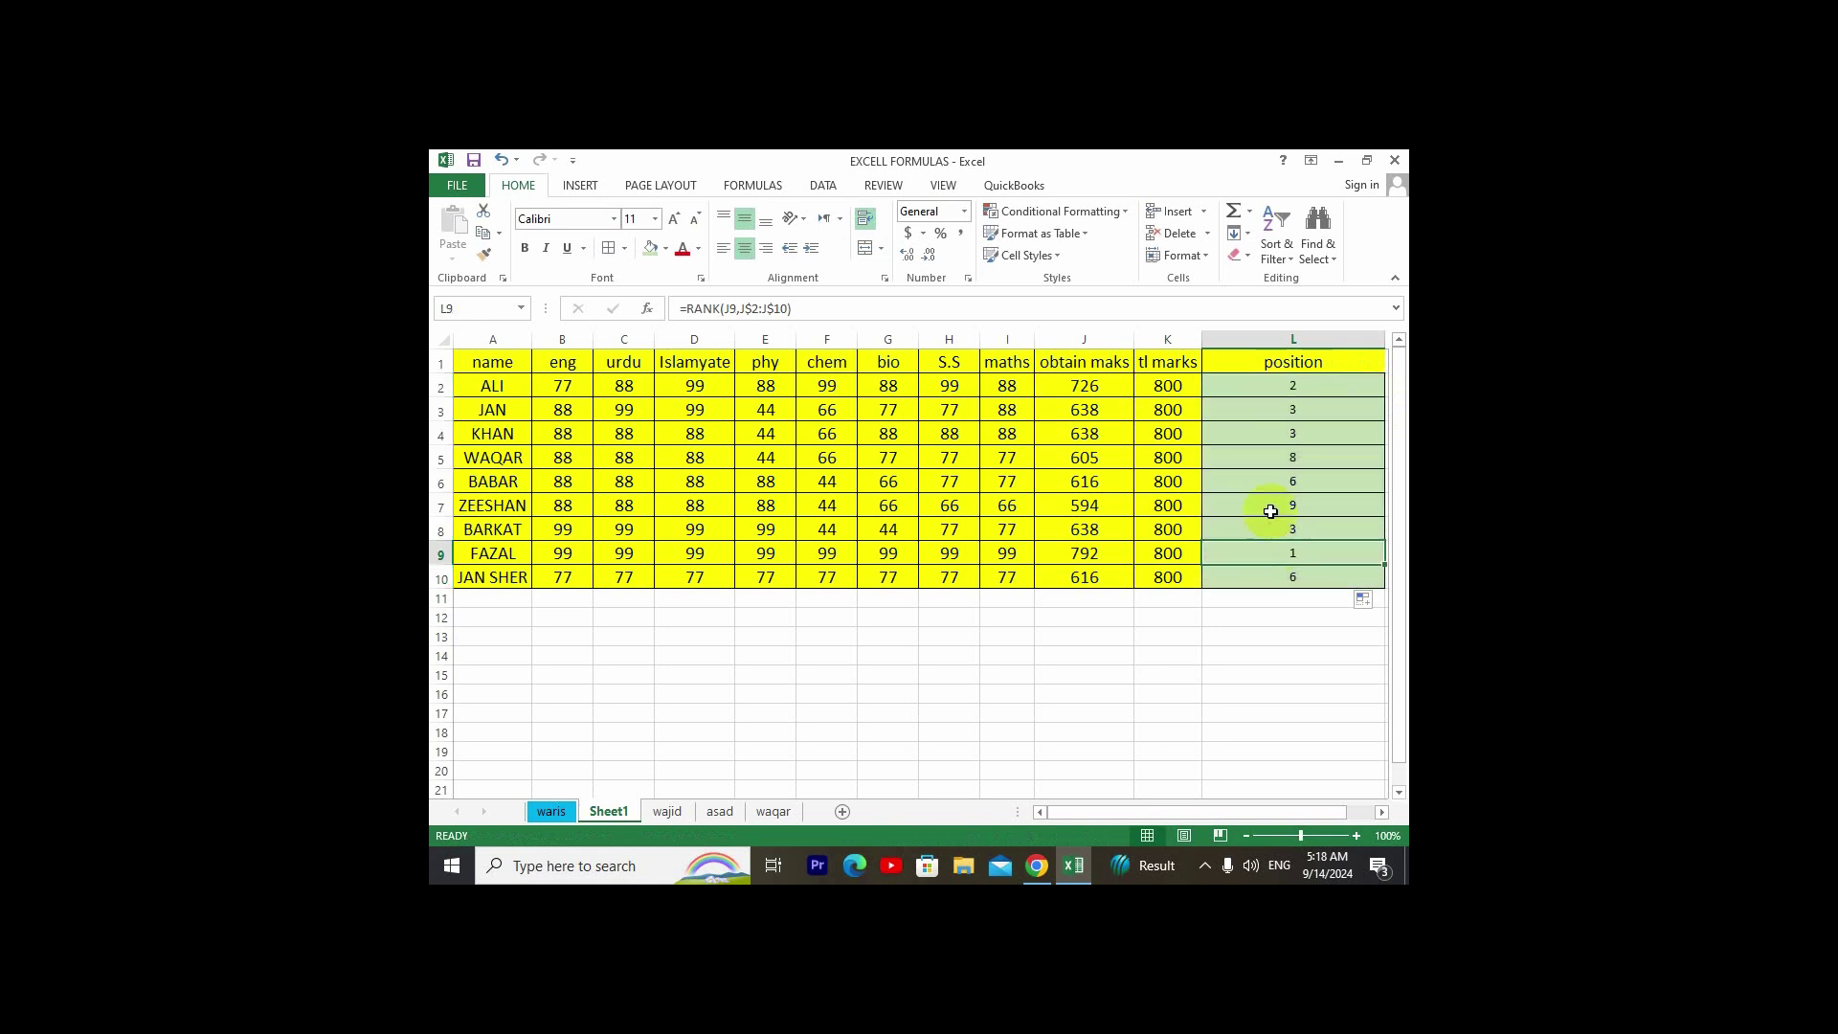
left_click(1275, 403)
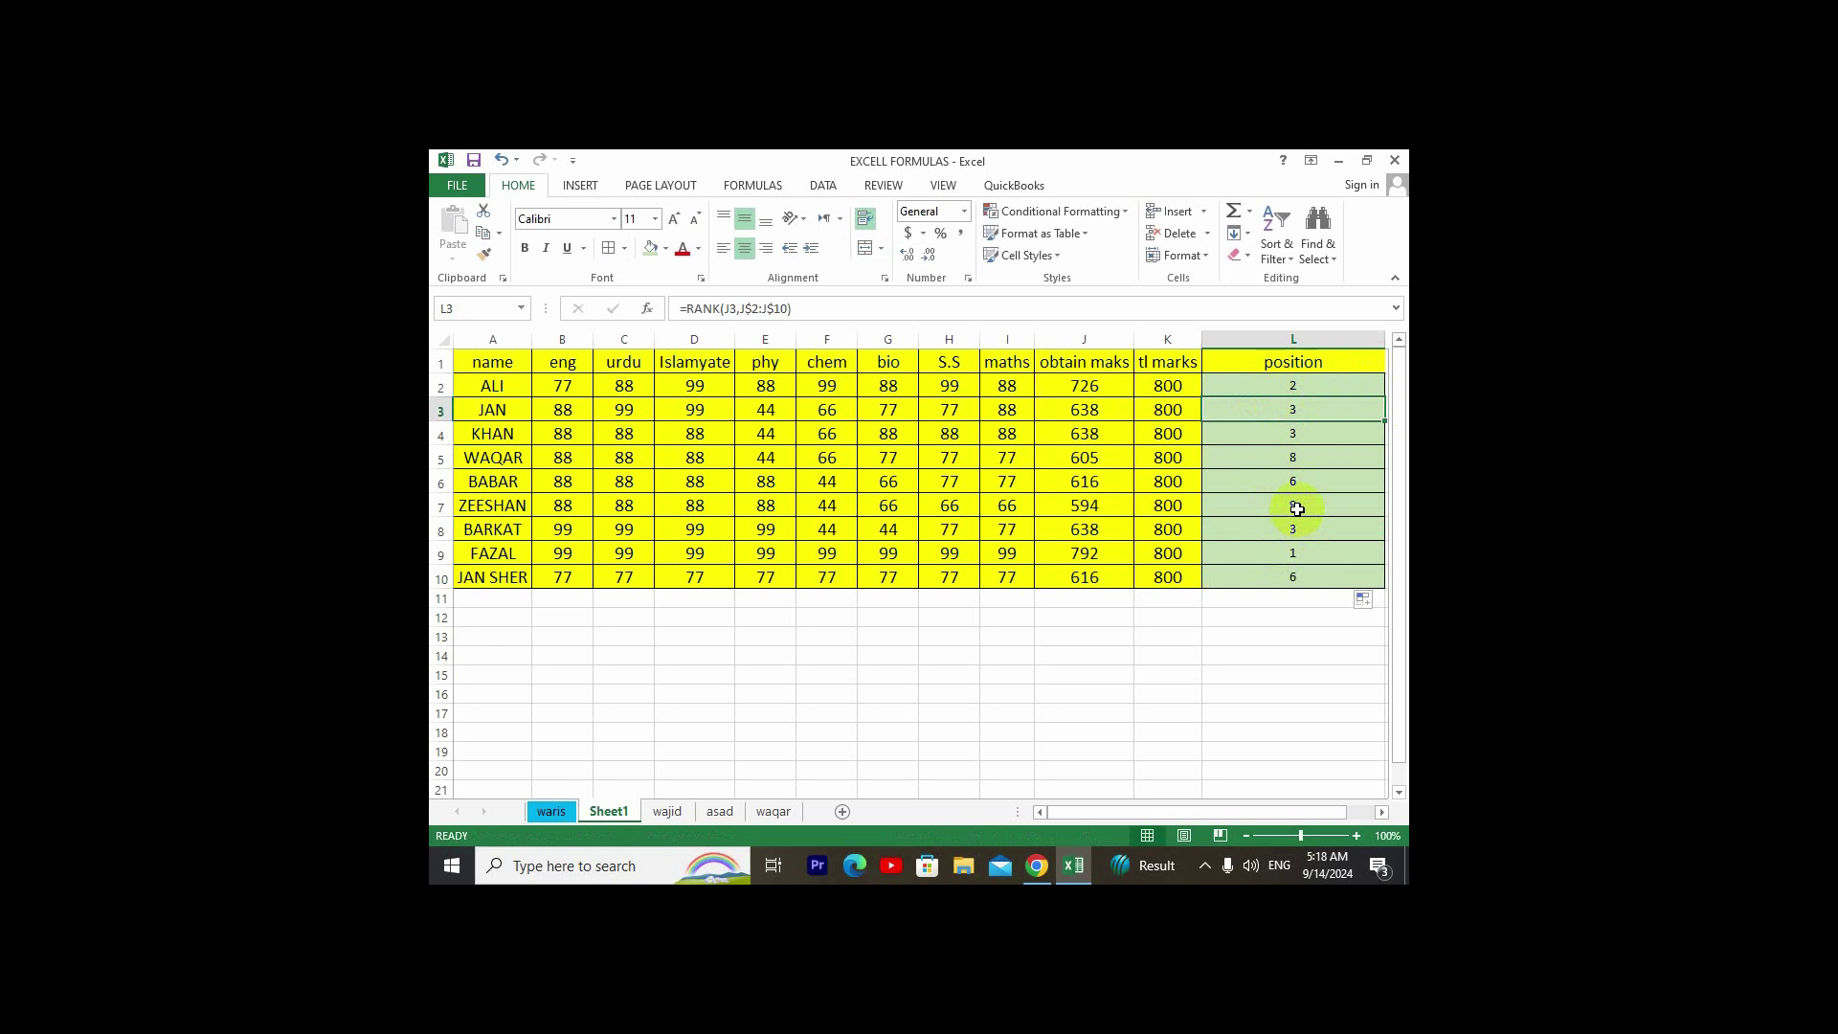
left_click(1204, 866)
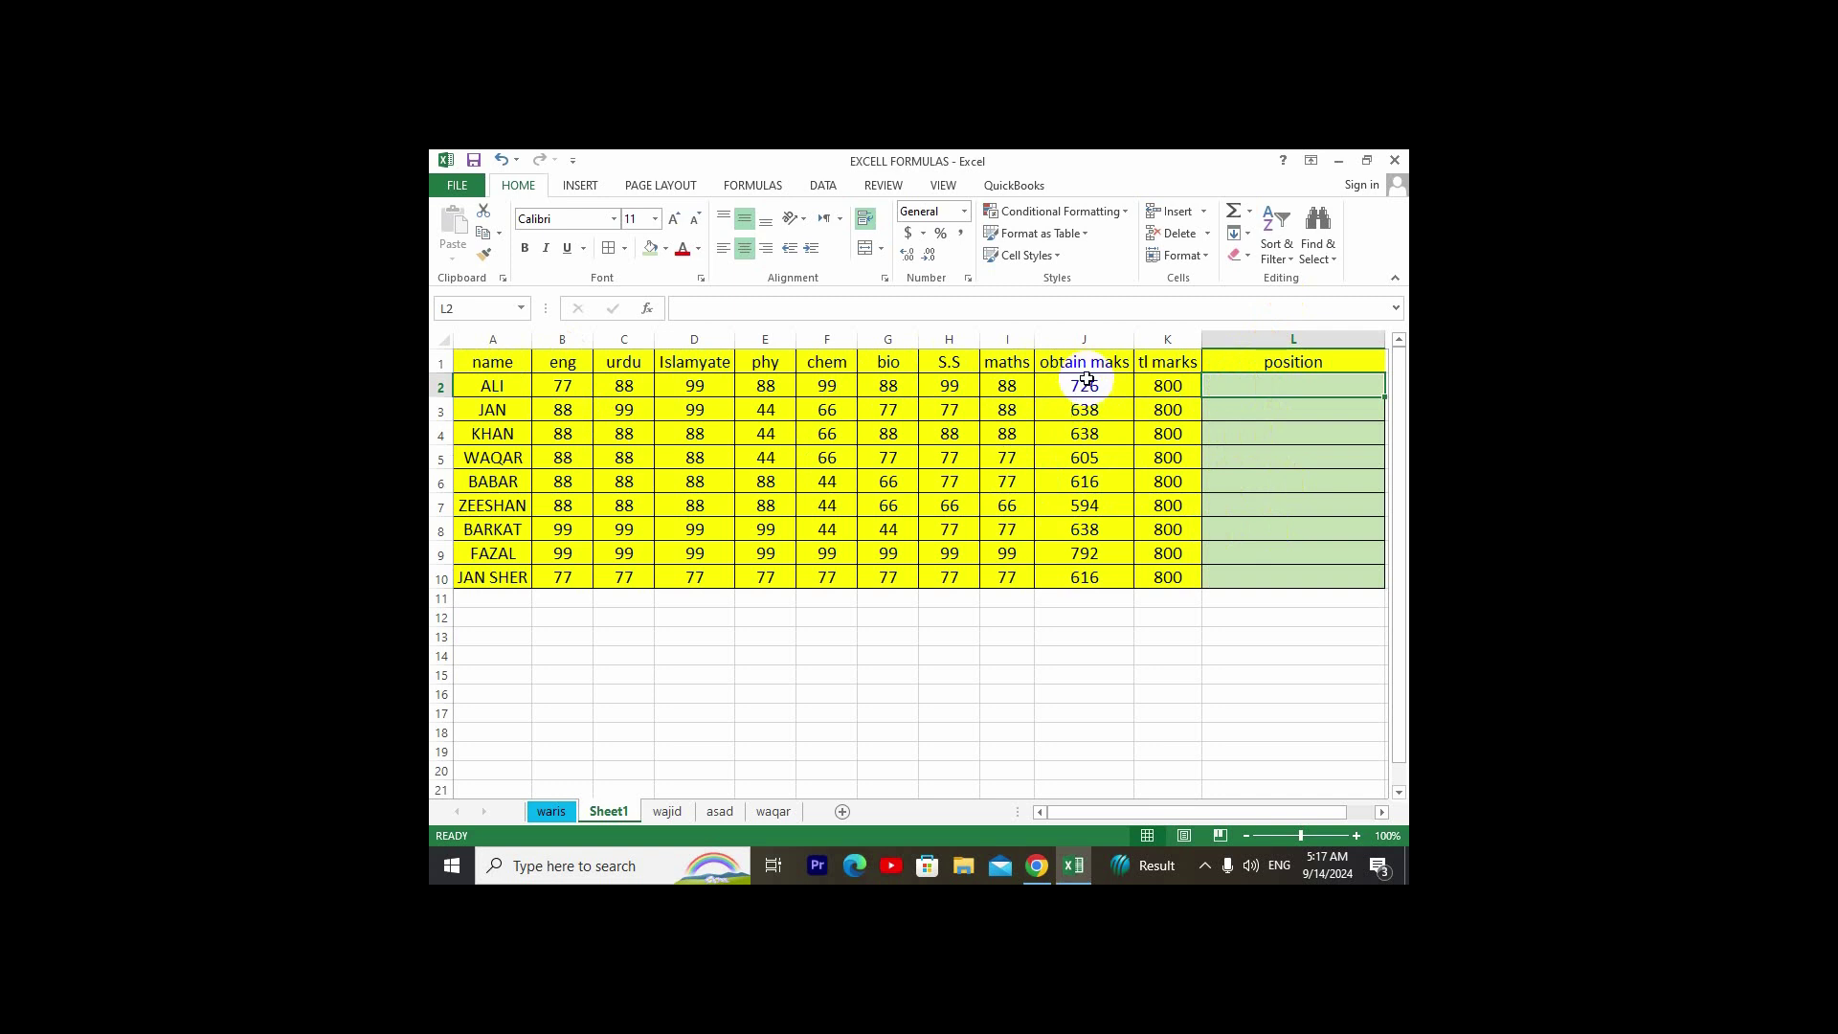
left_click_drag(1083, 364, 1085, 572)
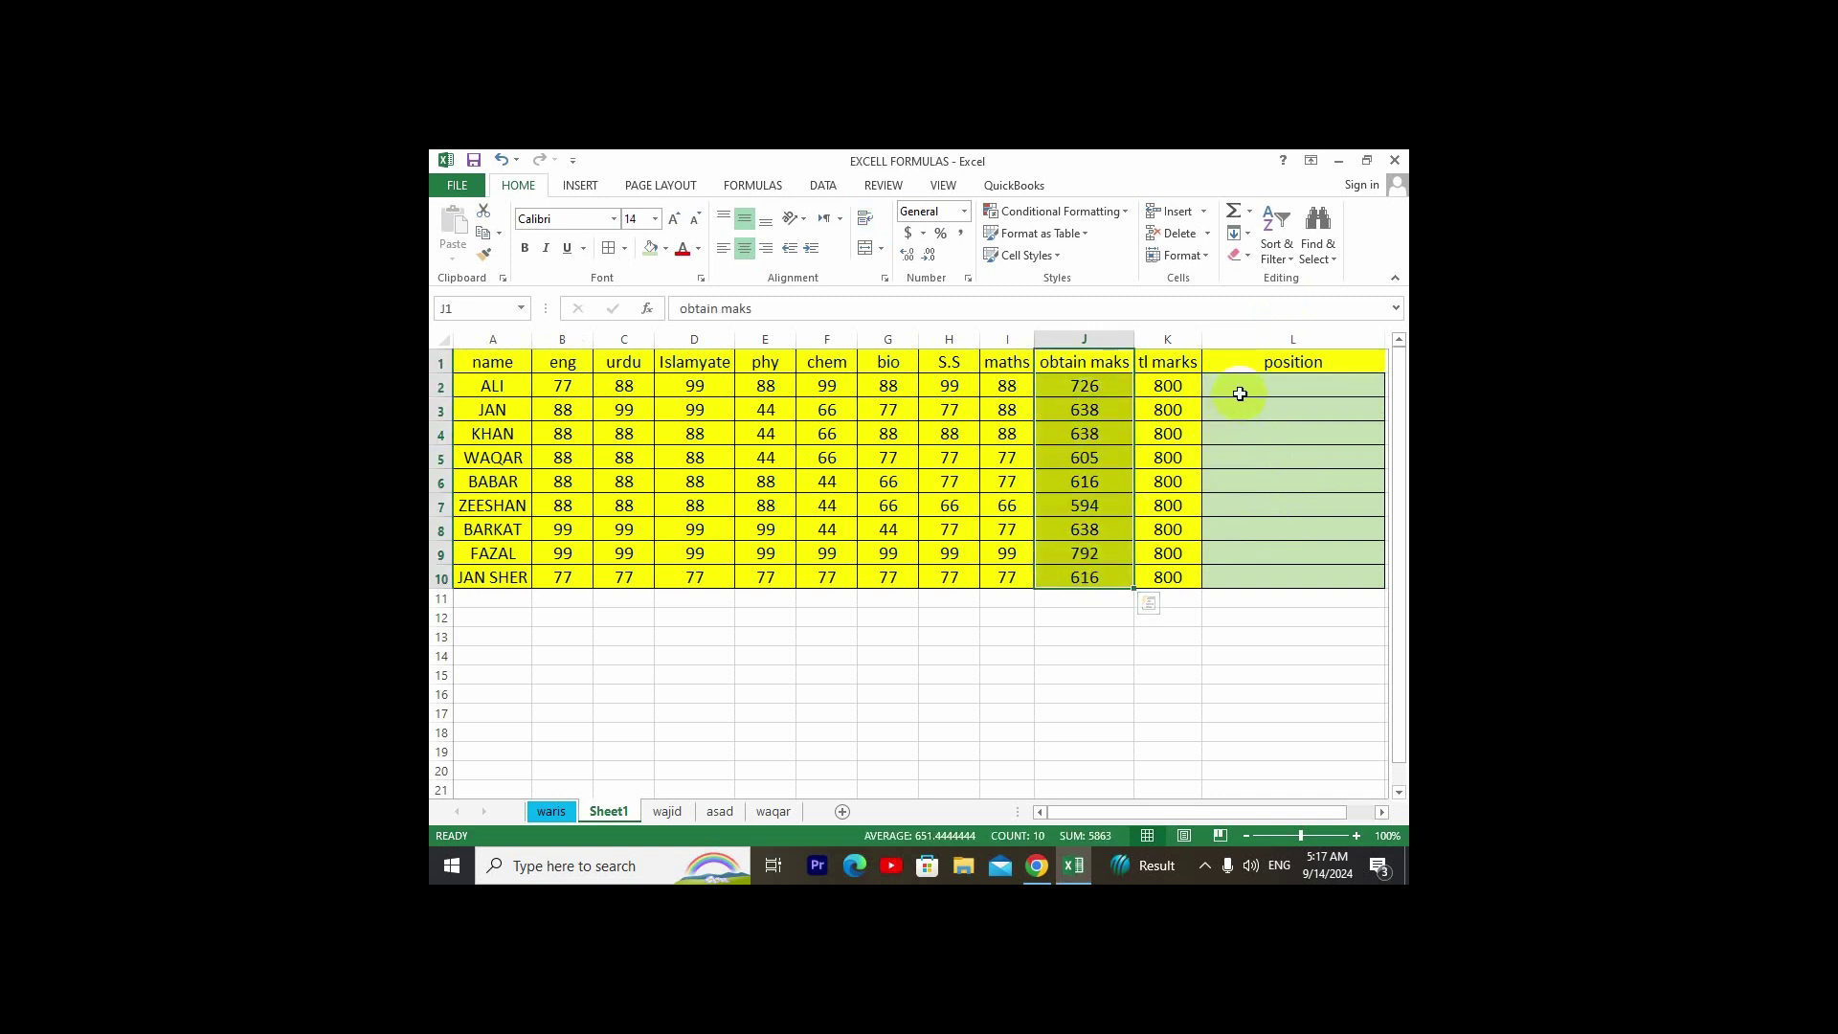
left_click(1084, 385)
left_click_drag(1083, 362, 1087, 577)
left_click(1273, 392)
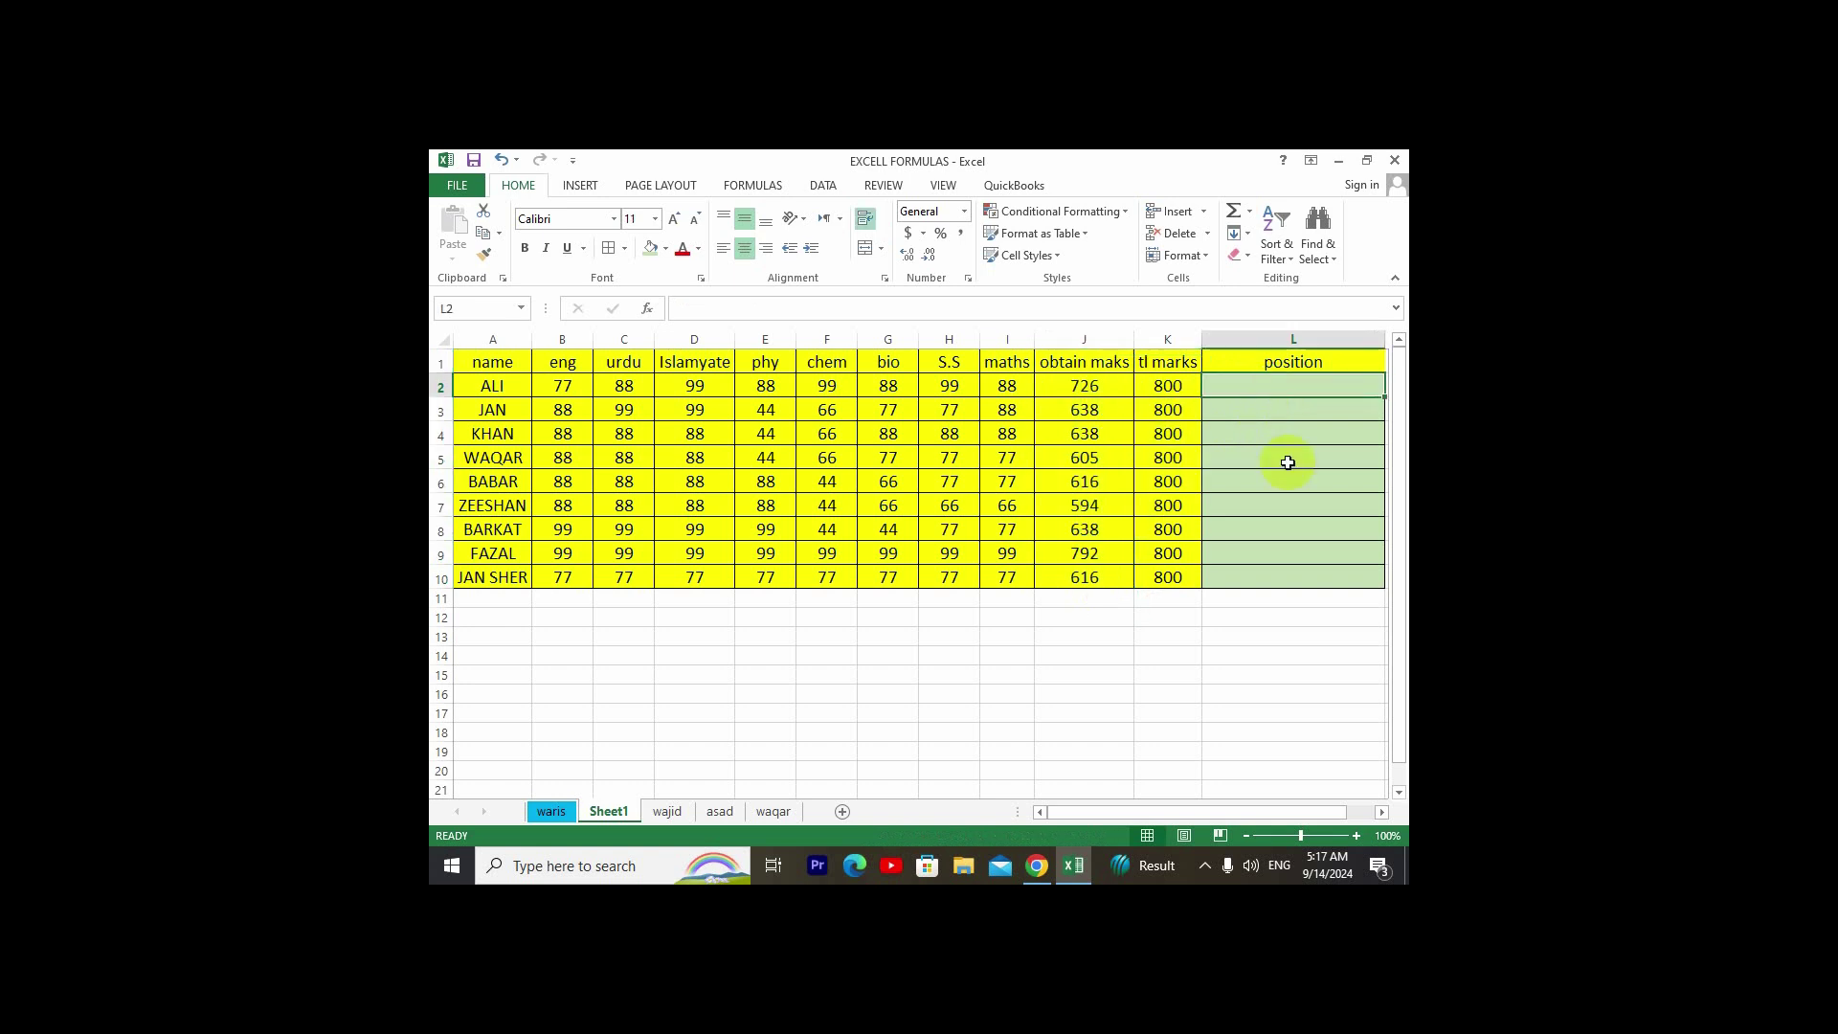
type("=")
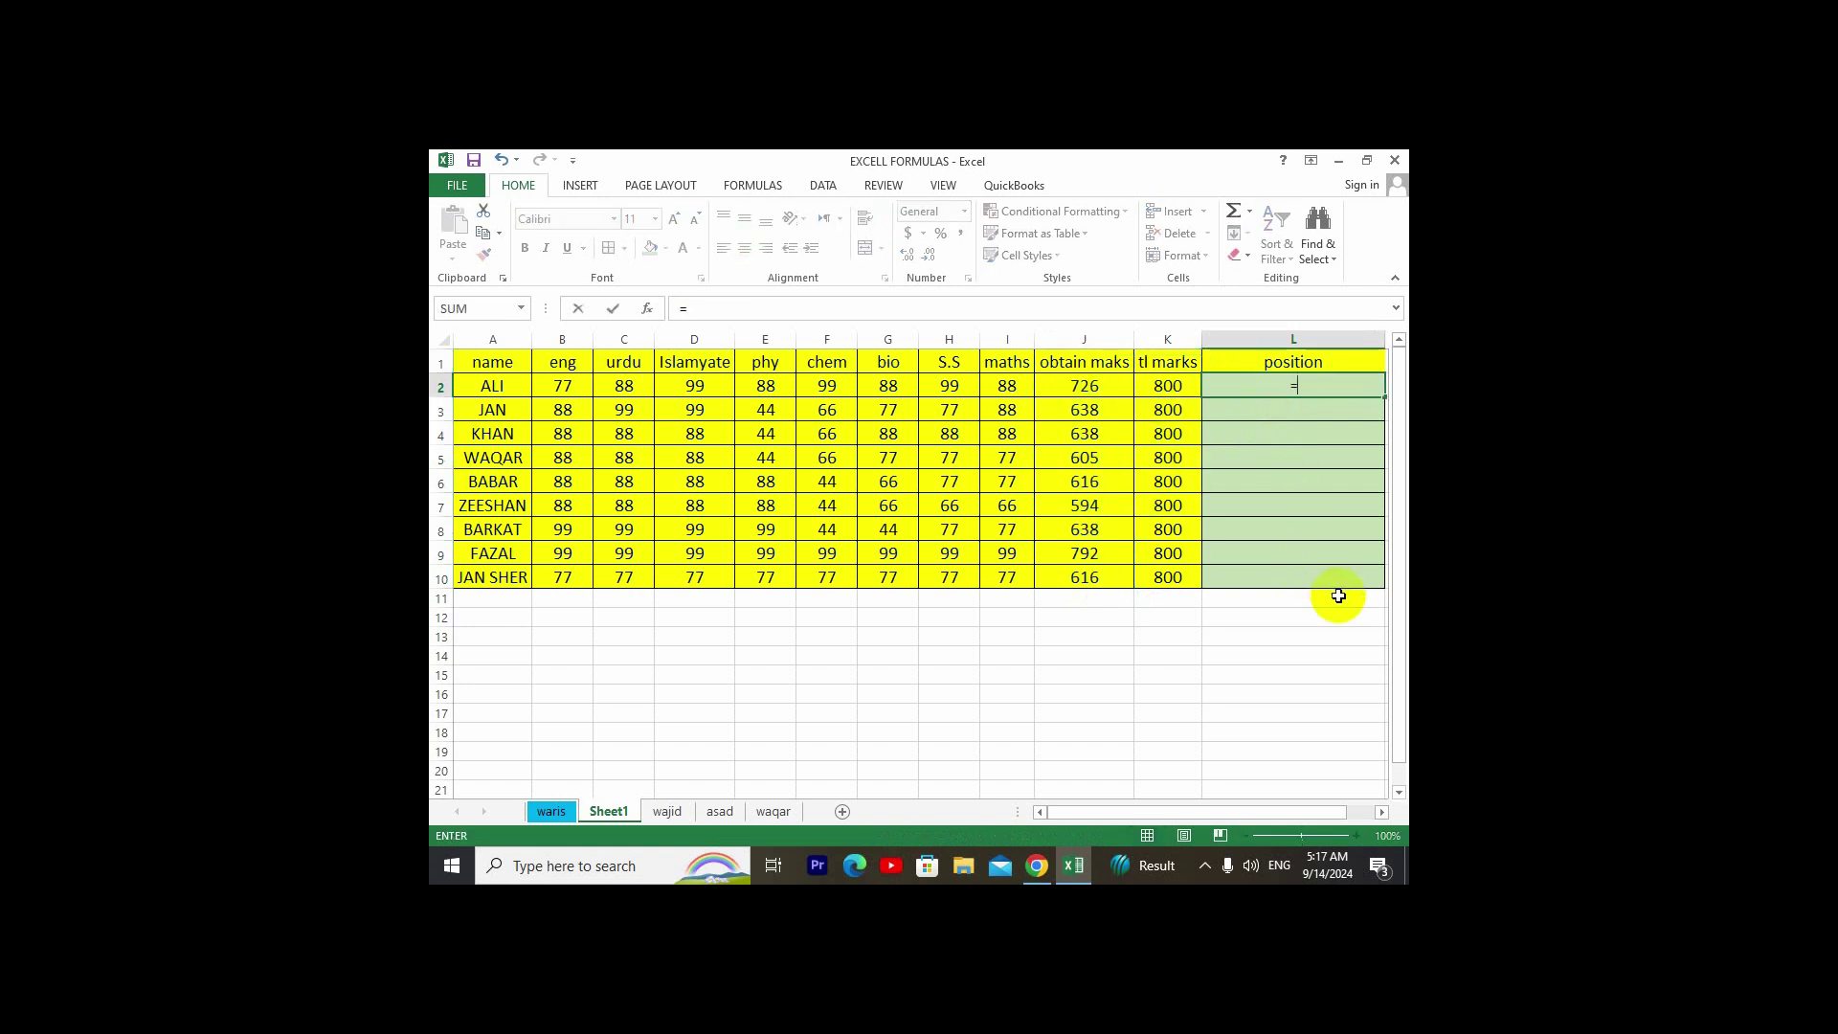
type("r")
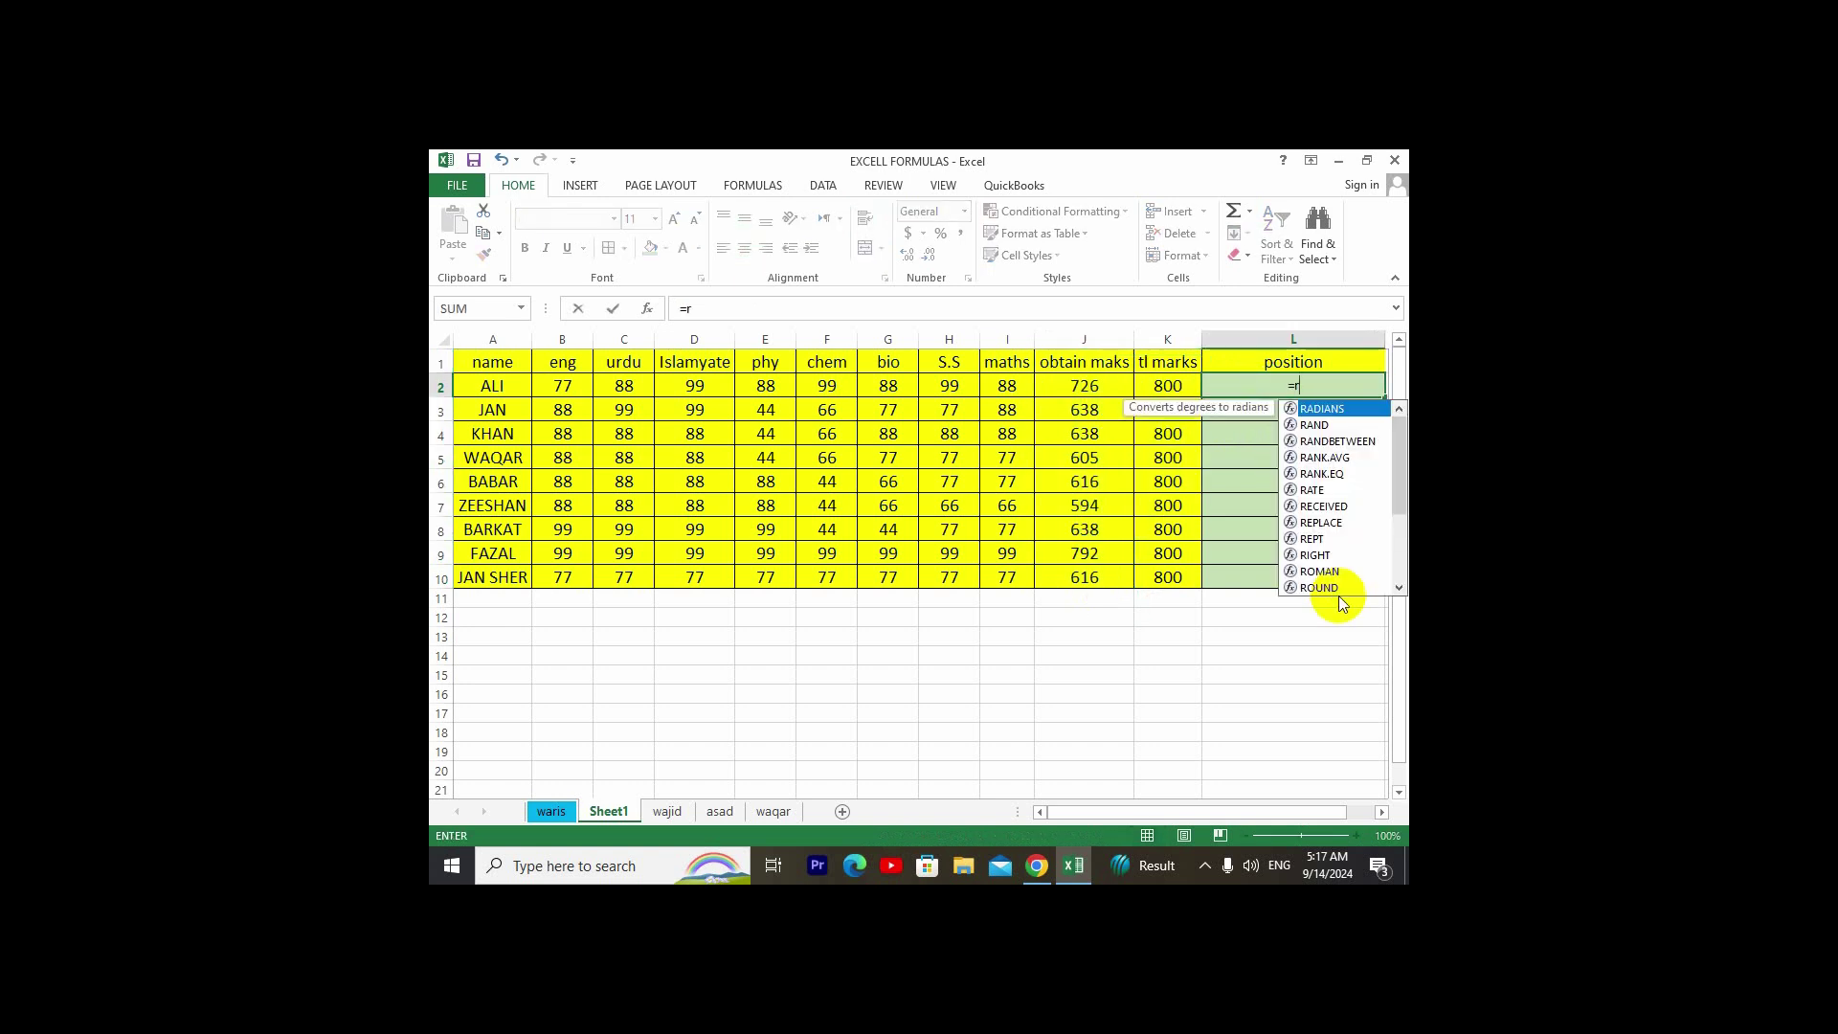
type("ank")
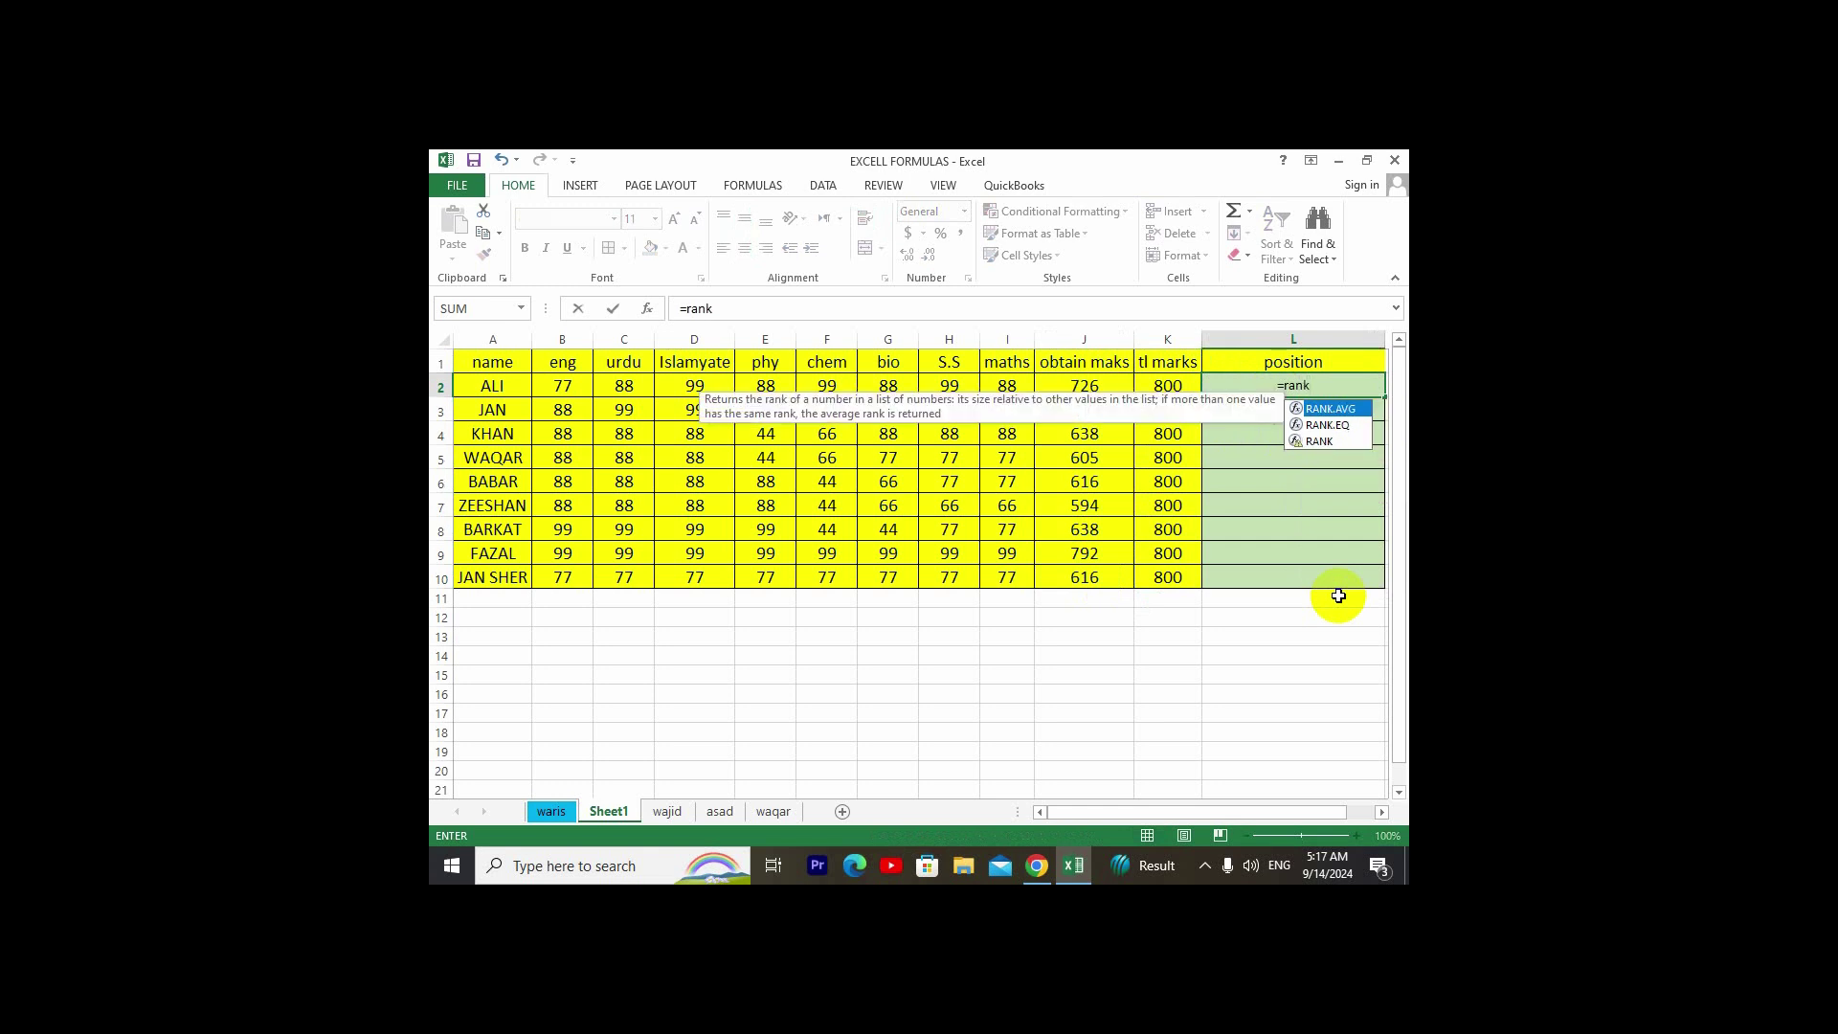
type("(")
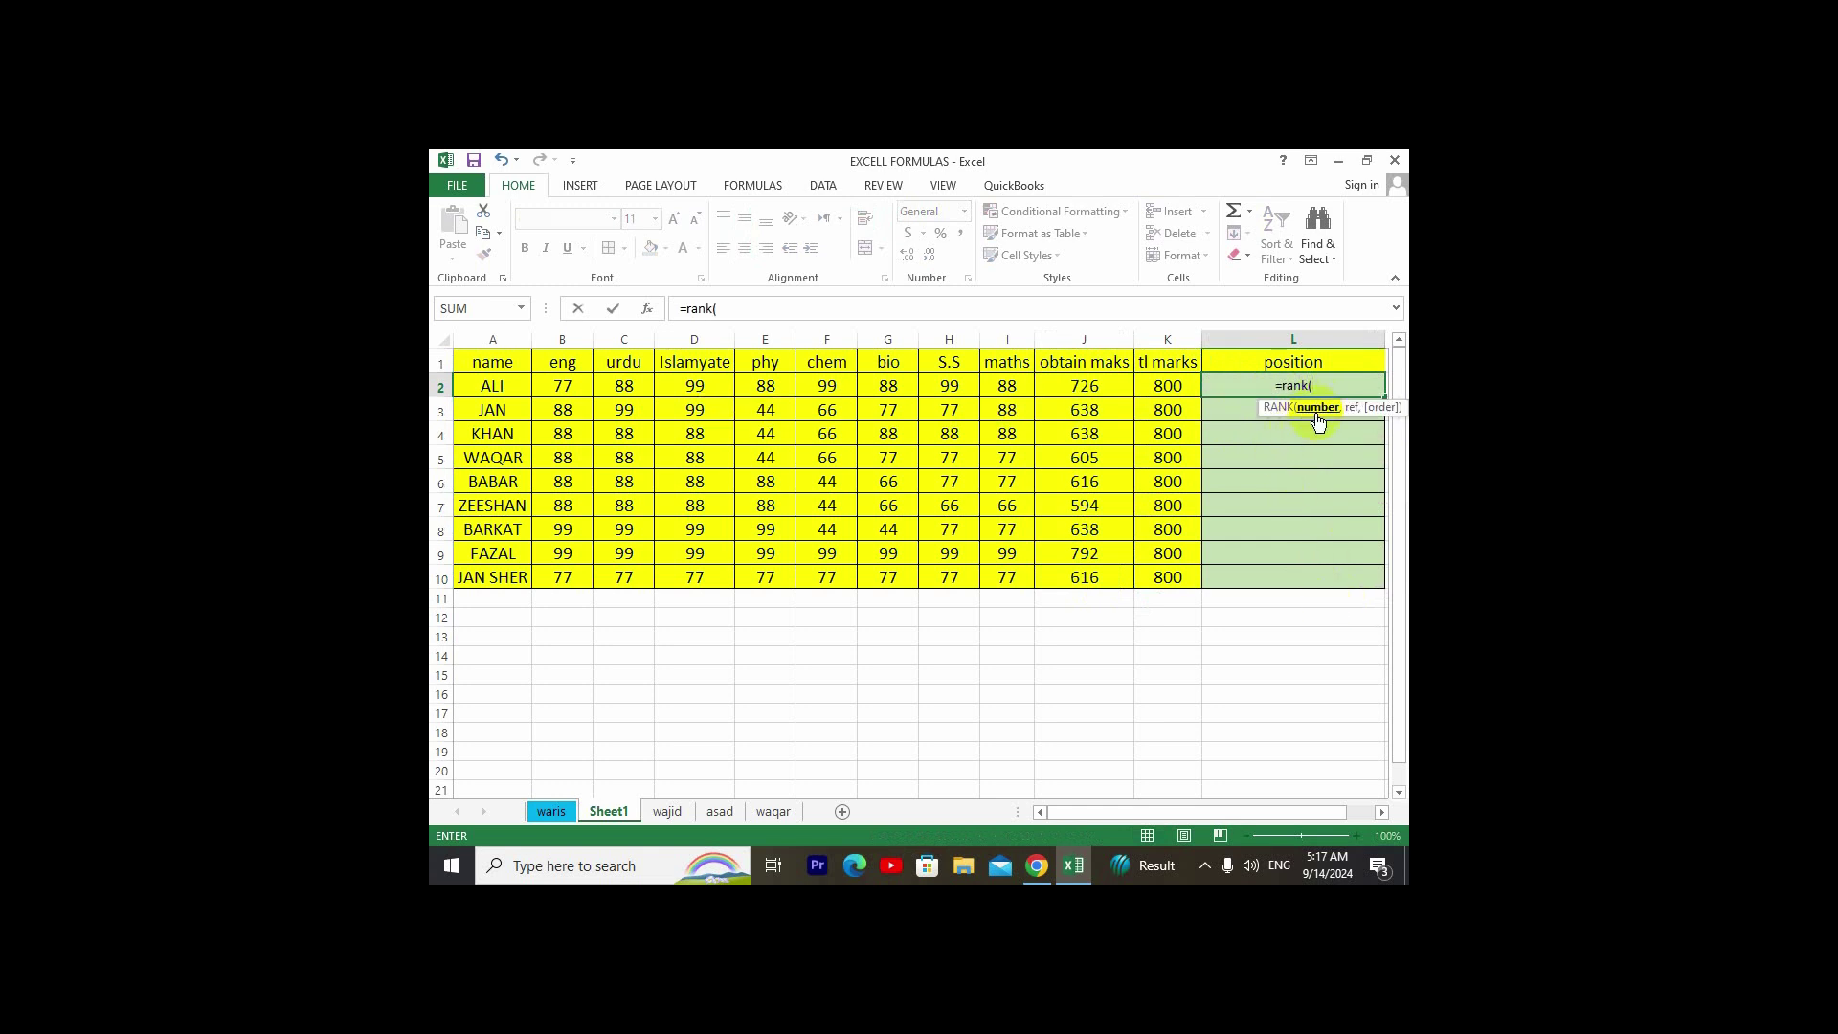
- Add J2 and the obtain maks range J2:J10 as the rank formula's arguments in L2
left_click(1090, 389)
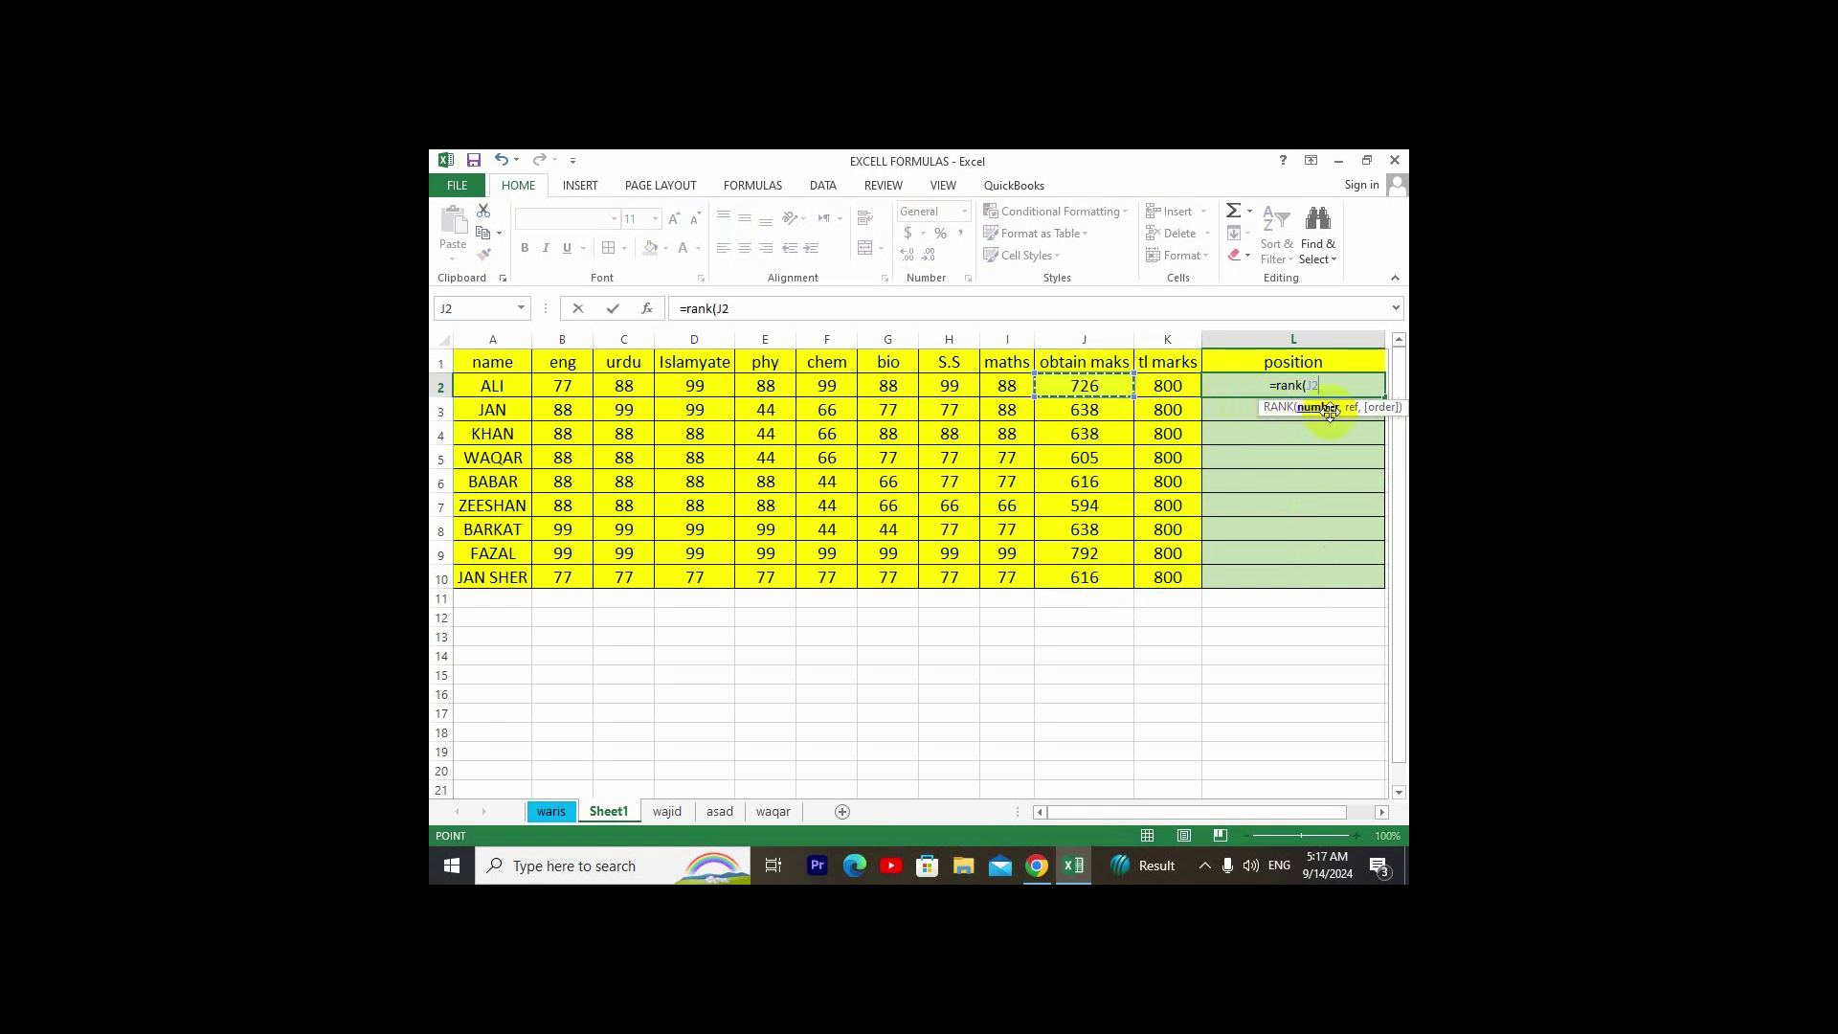
type(",")
left_click_drag(1097, 386, 1086, 577)
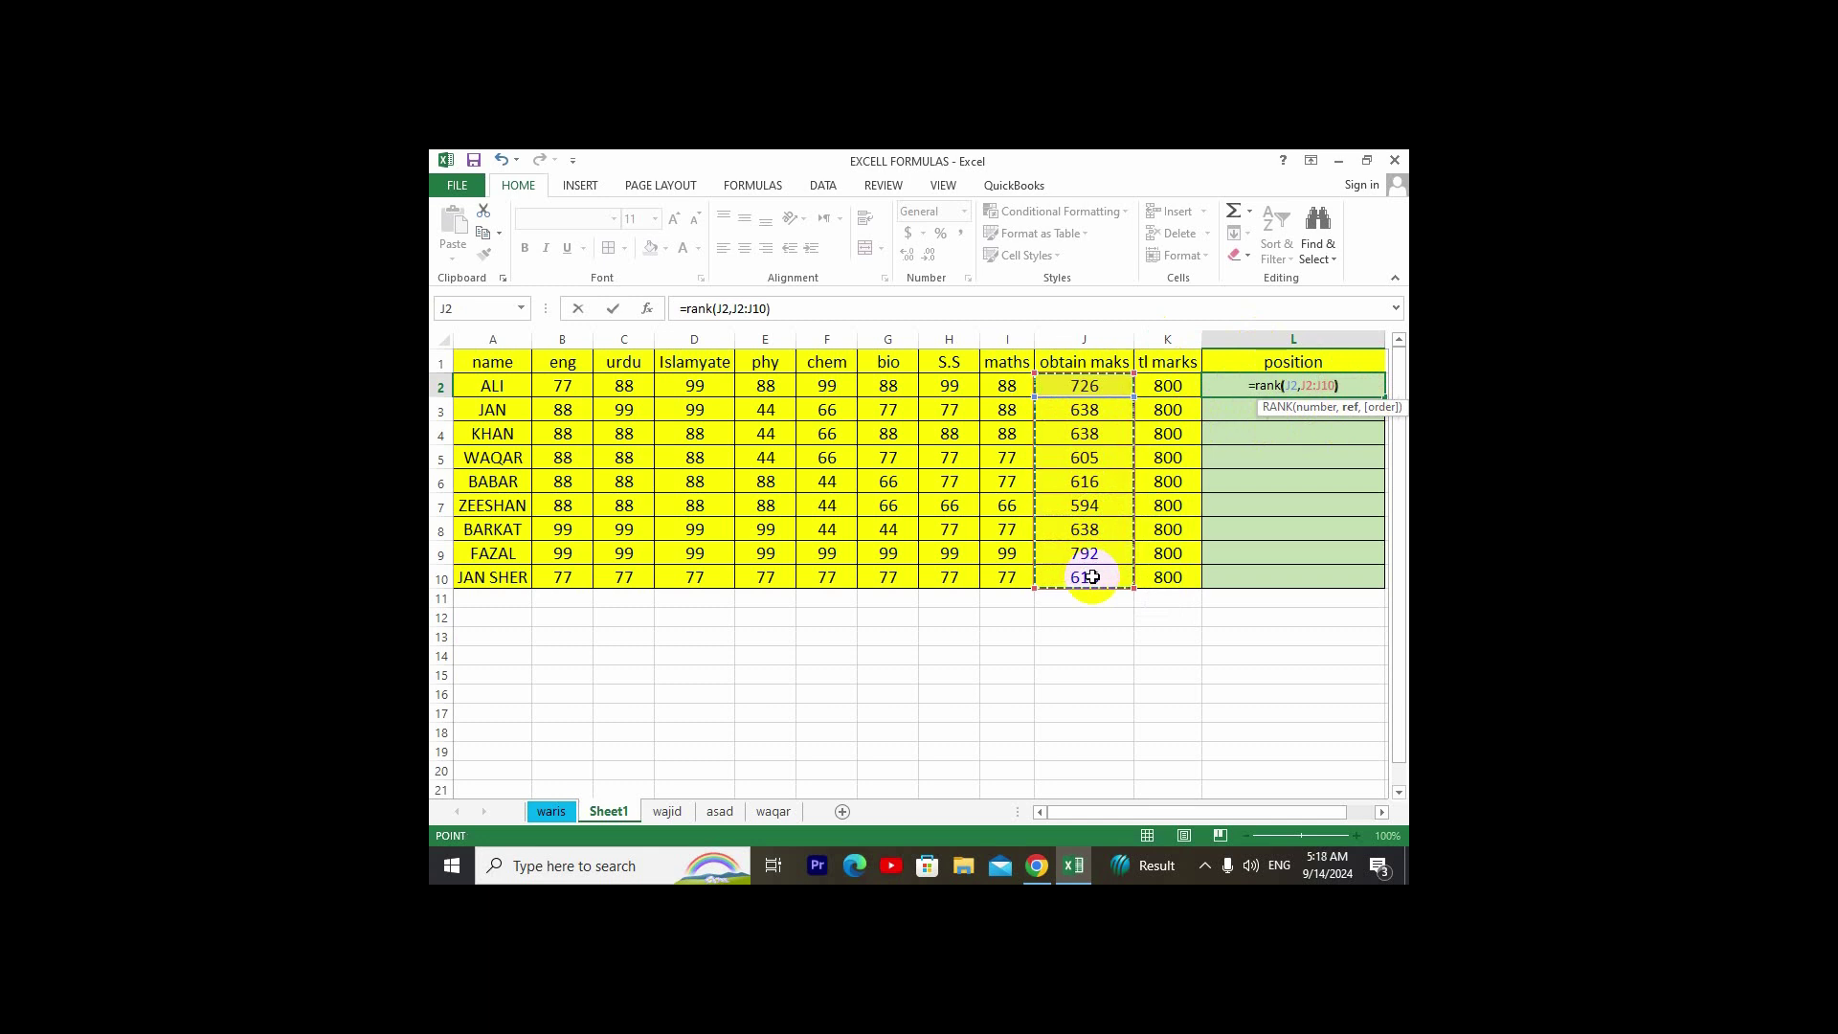
- Close and commit the L2 formula, then change its range to J$2:J$10 so ALI ranks 2
type(")")
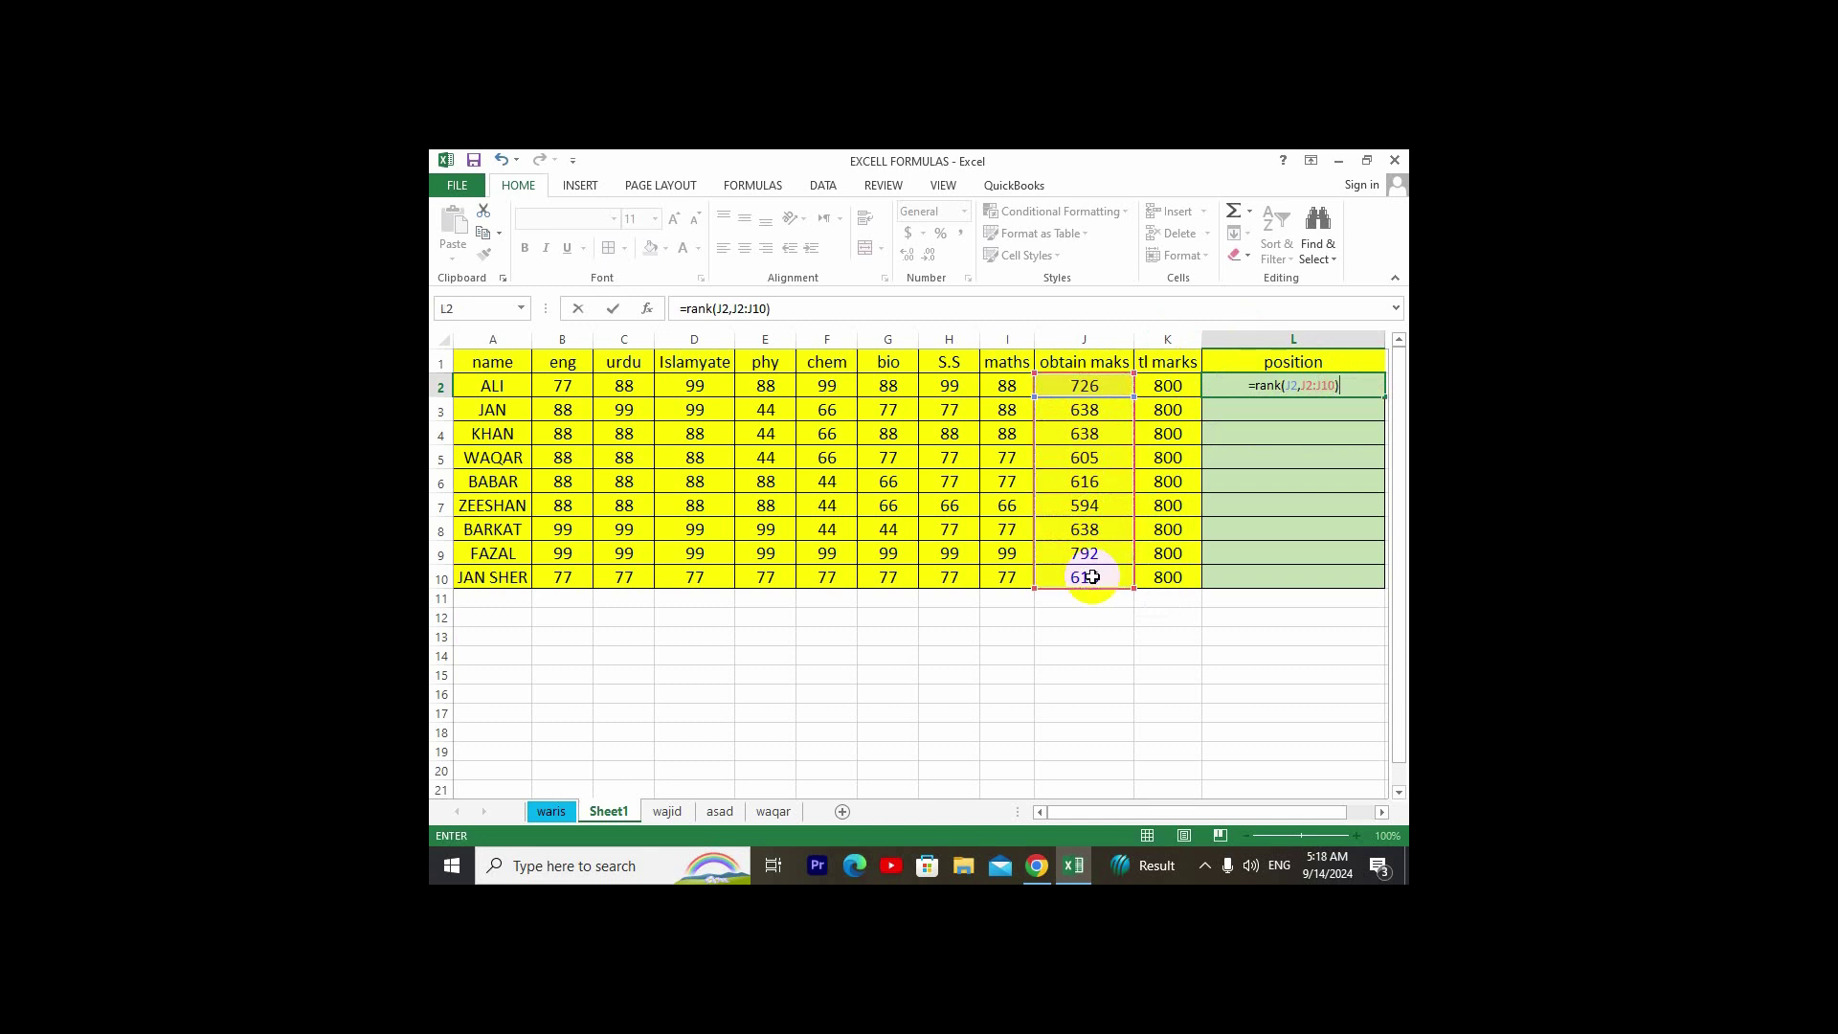
key("Return")
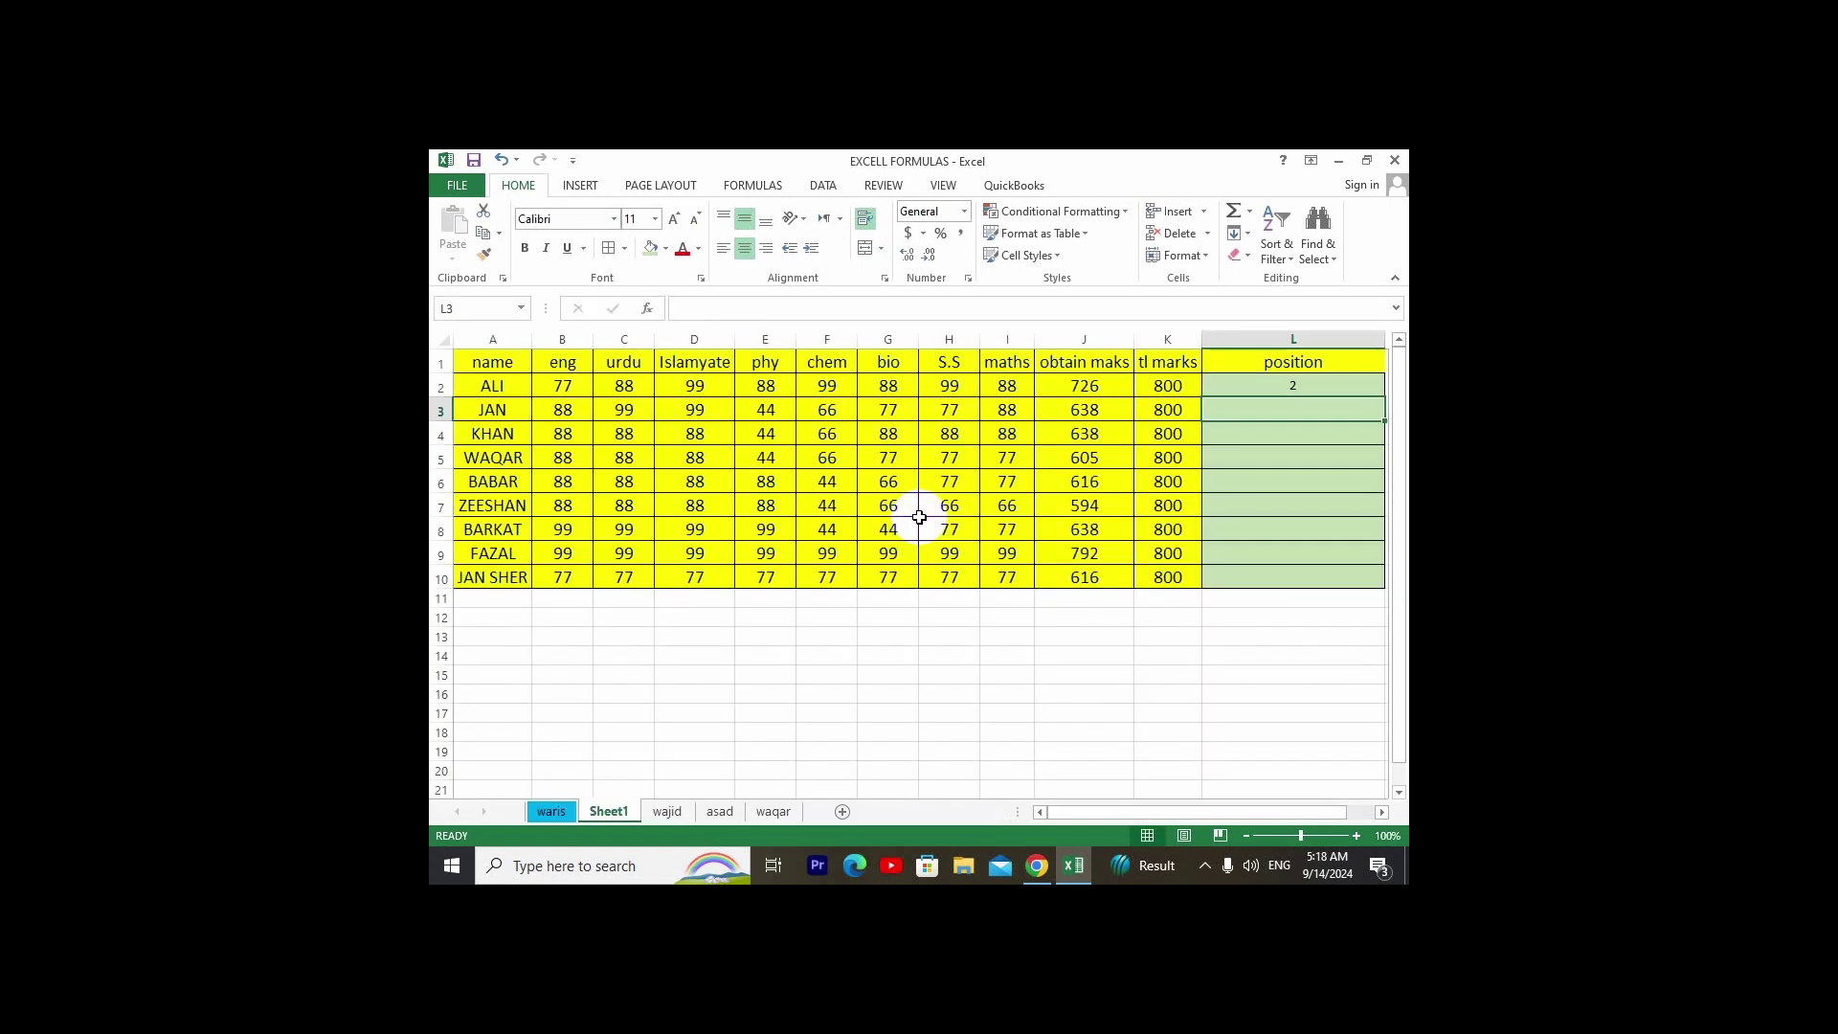
double_click(1309, 388)
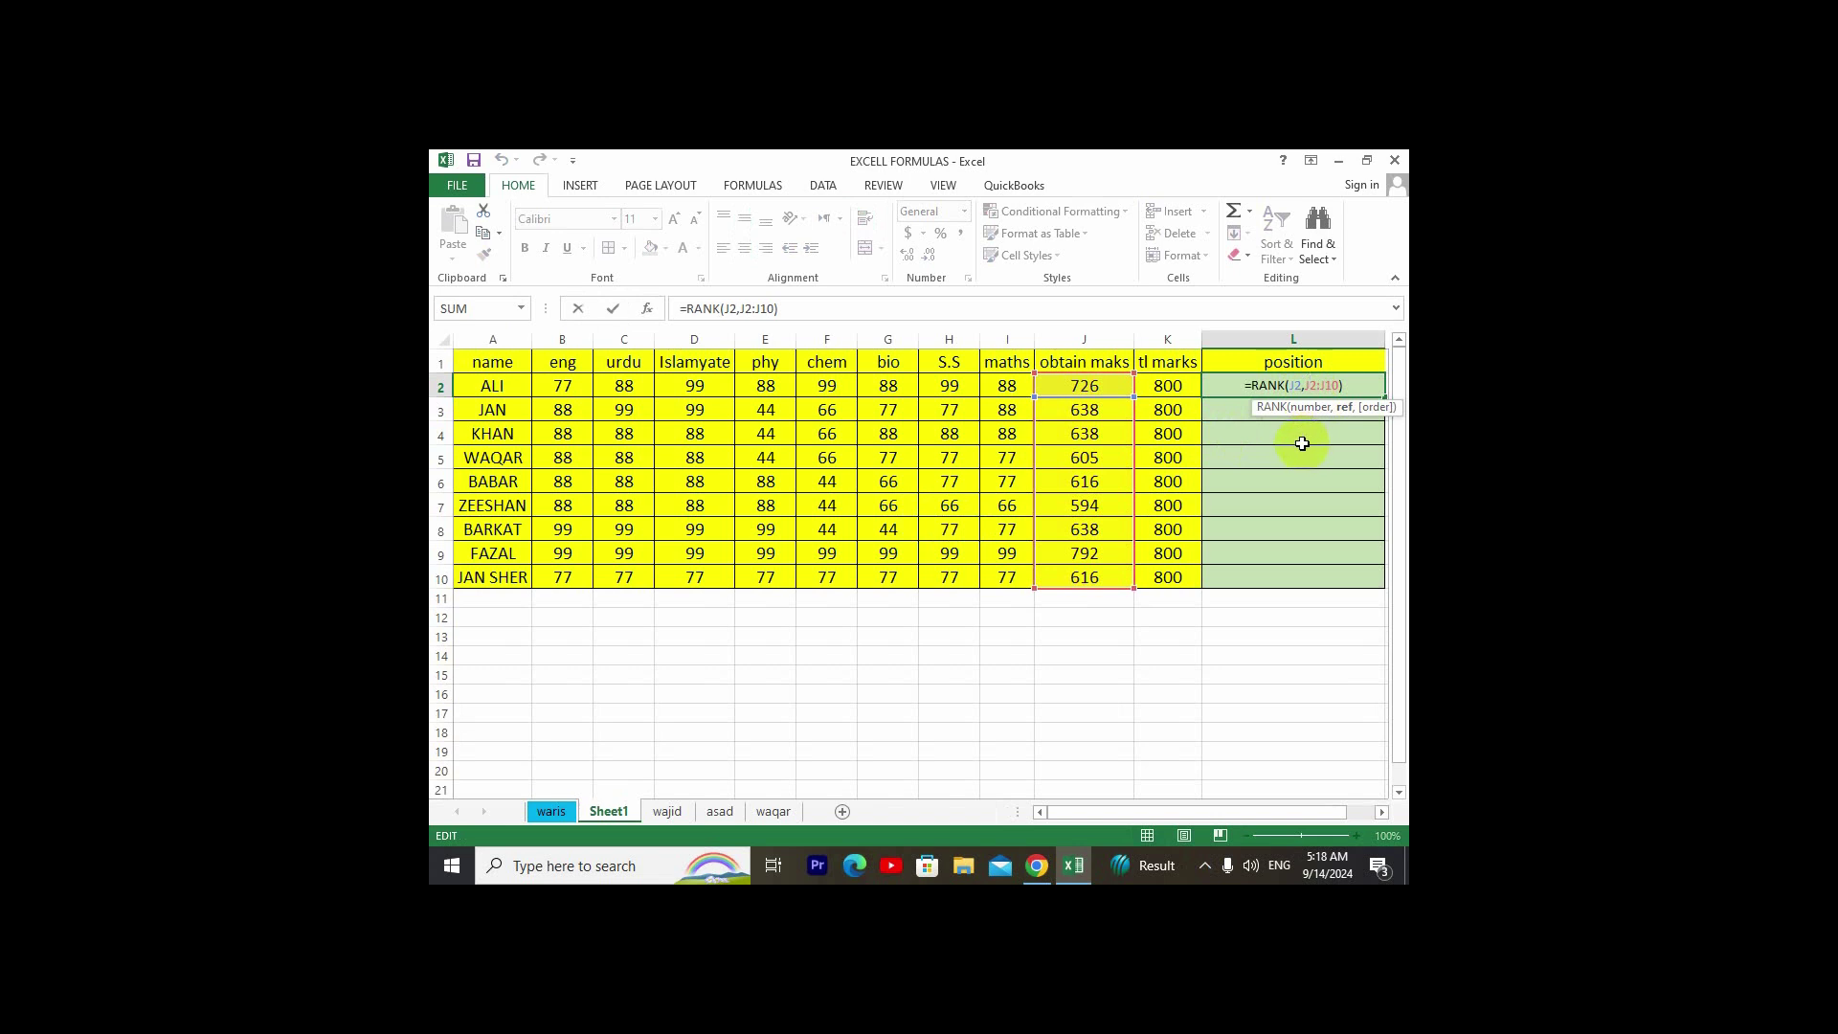
type("$2:J")
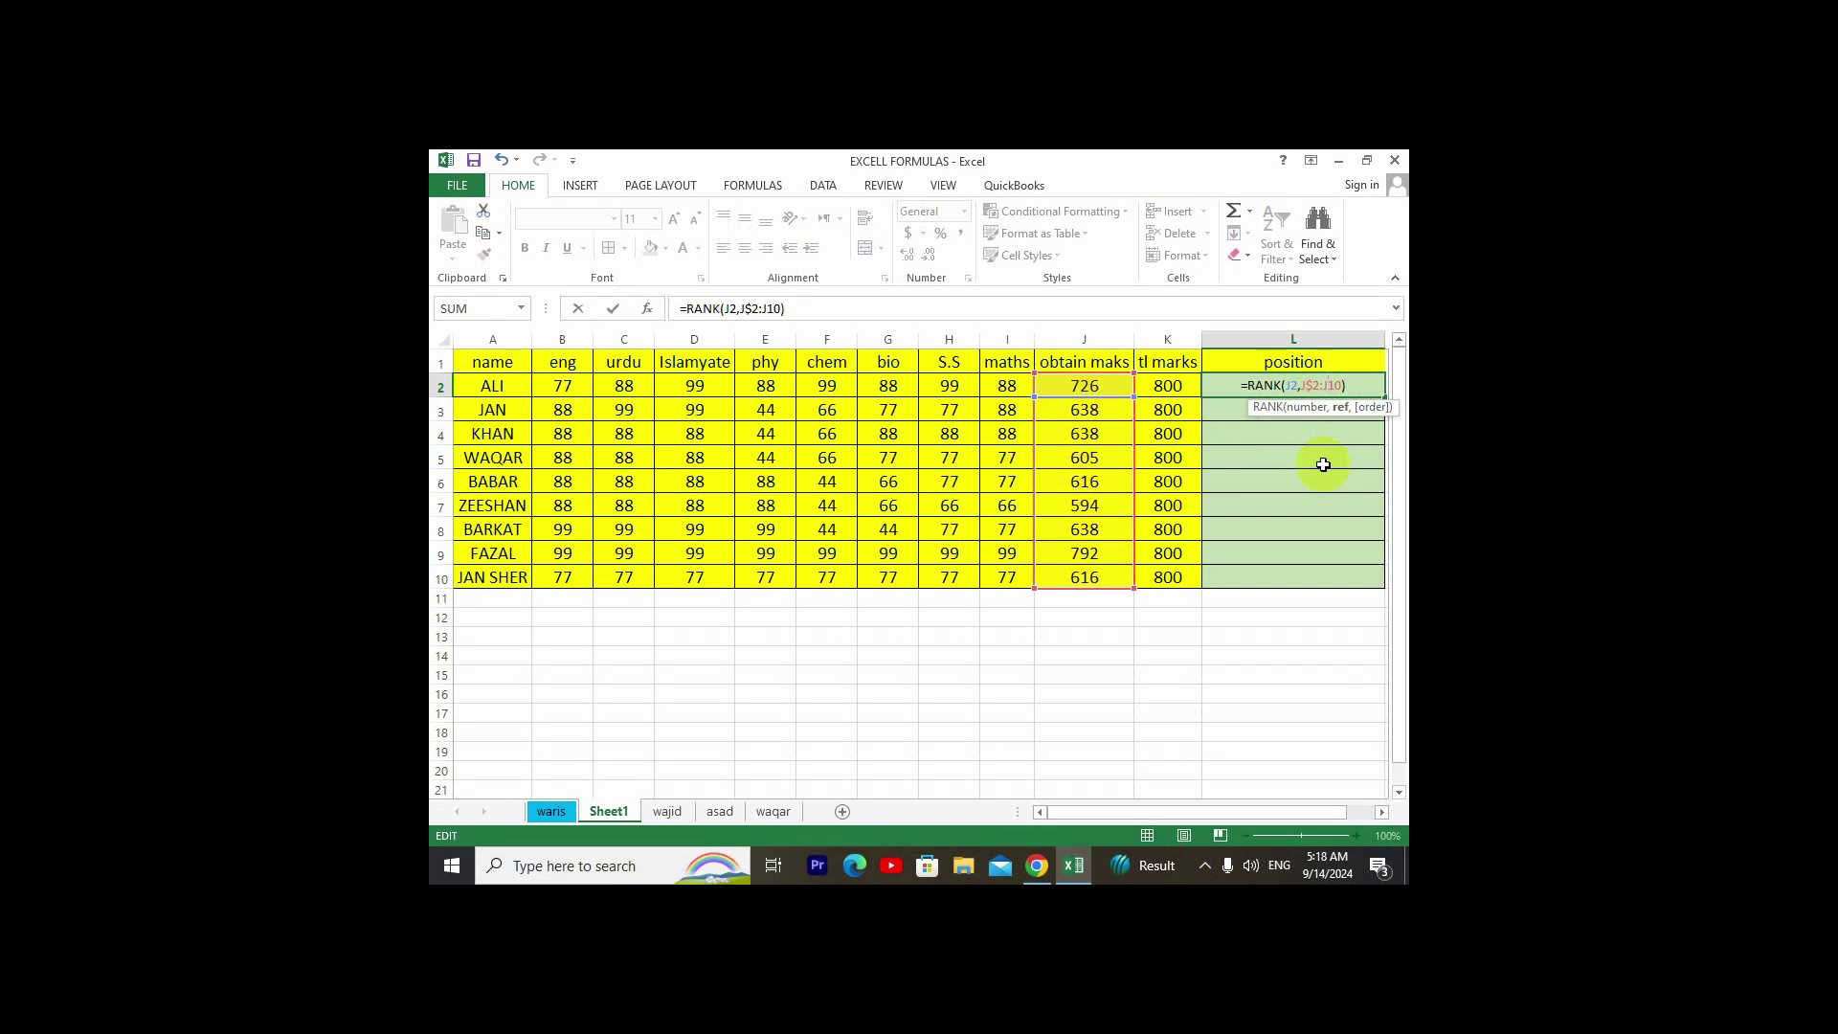
type("$")
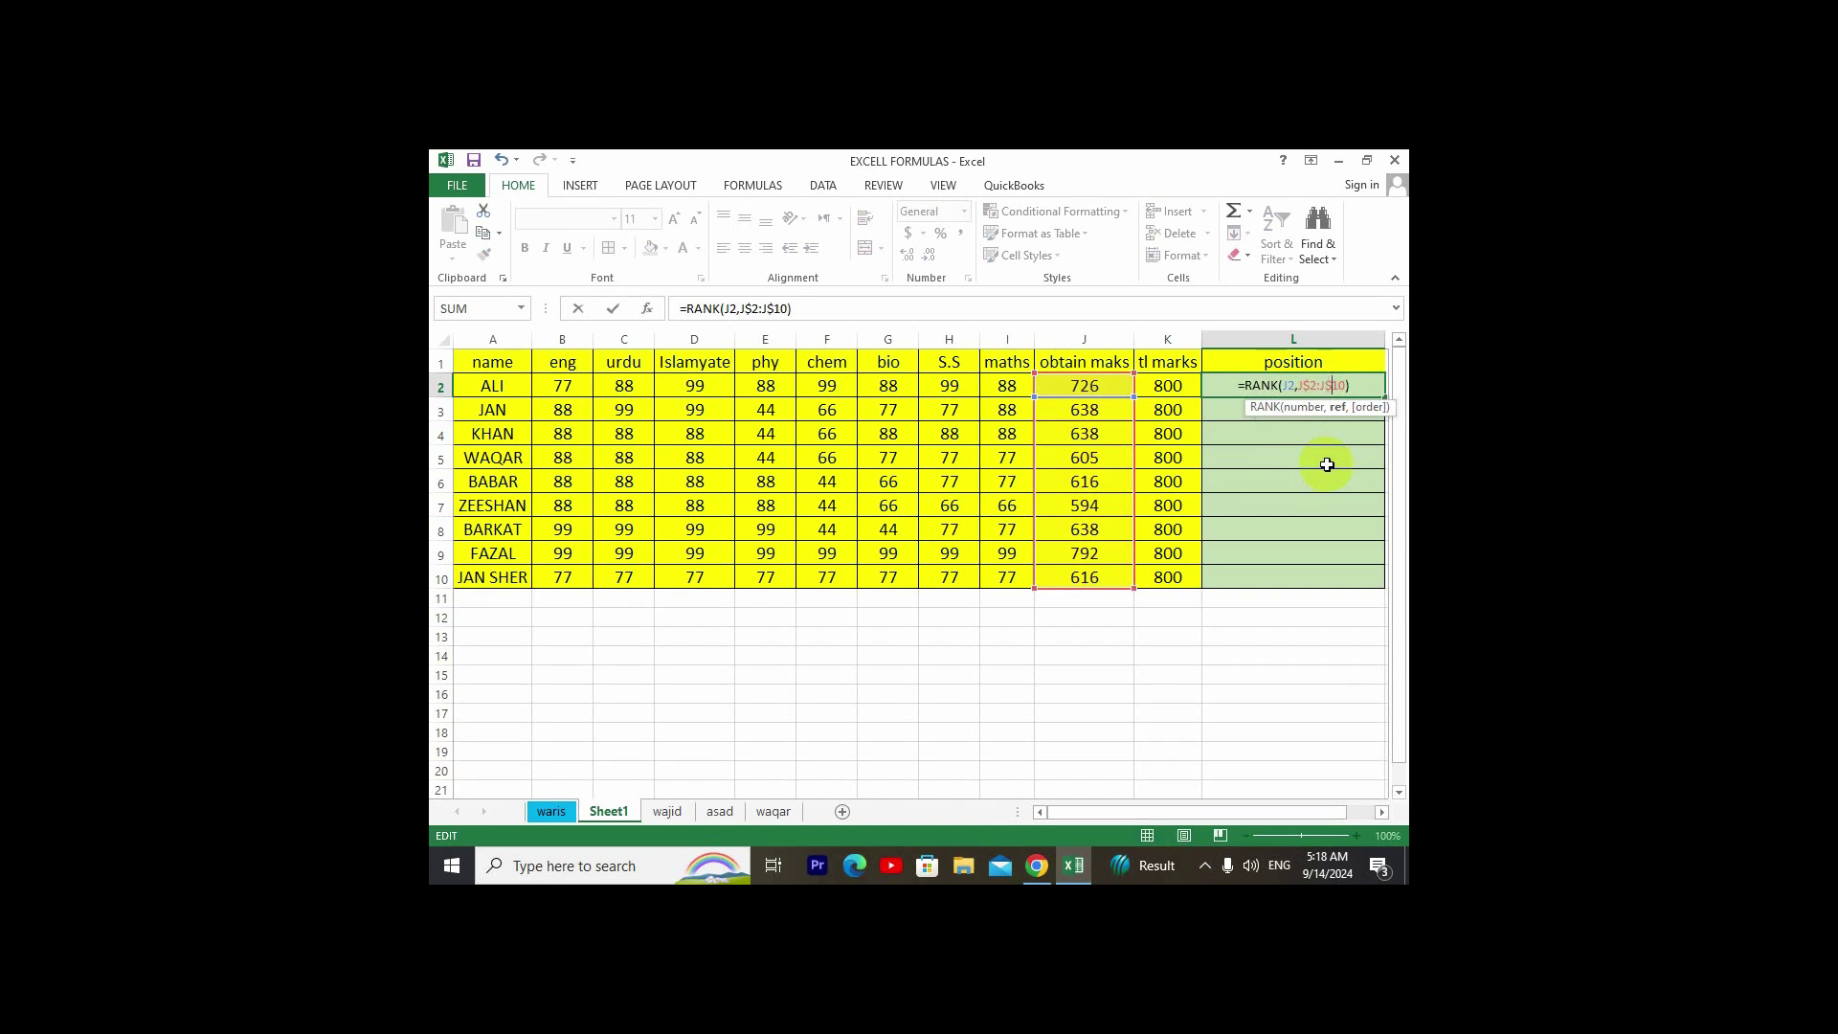
left_click(1364, 385)
key("ctrl+Return")
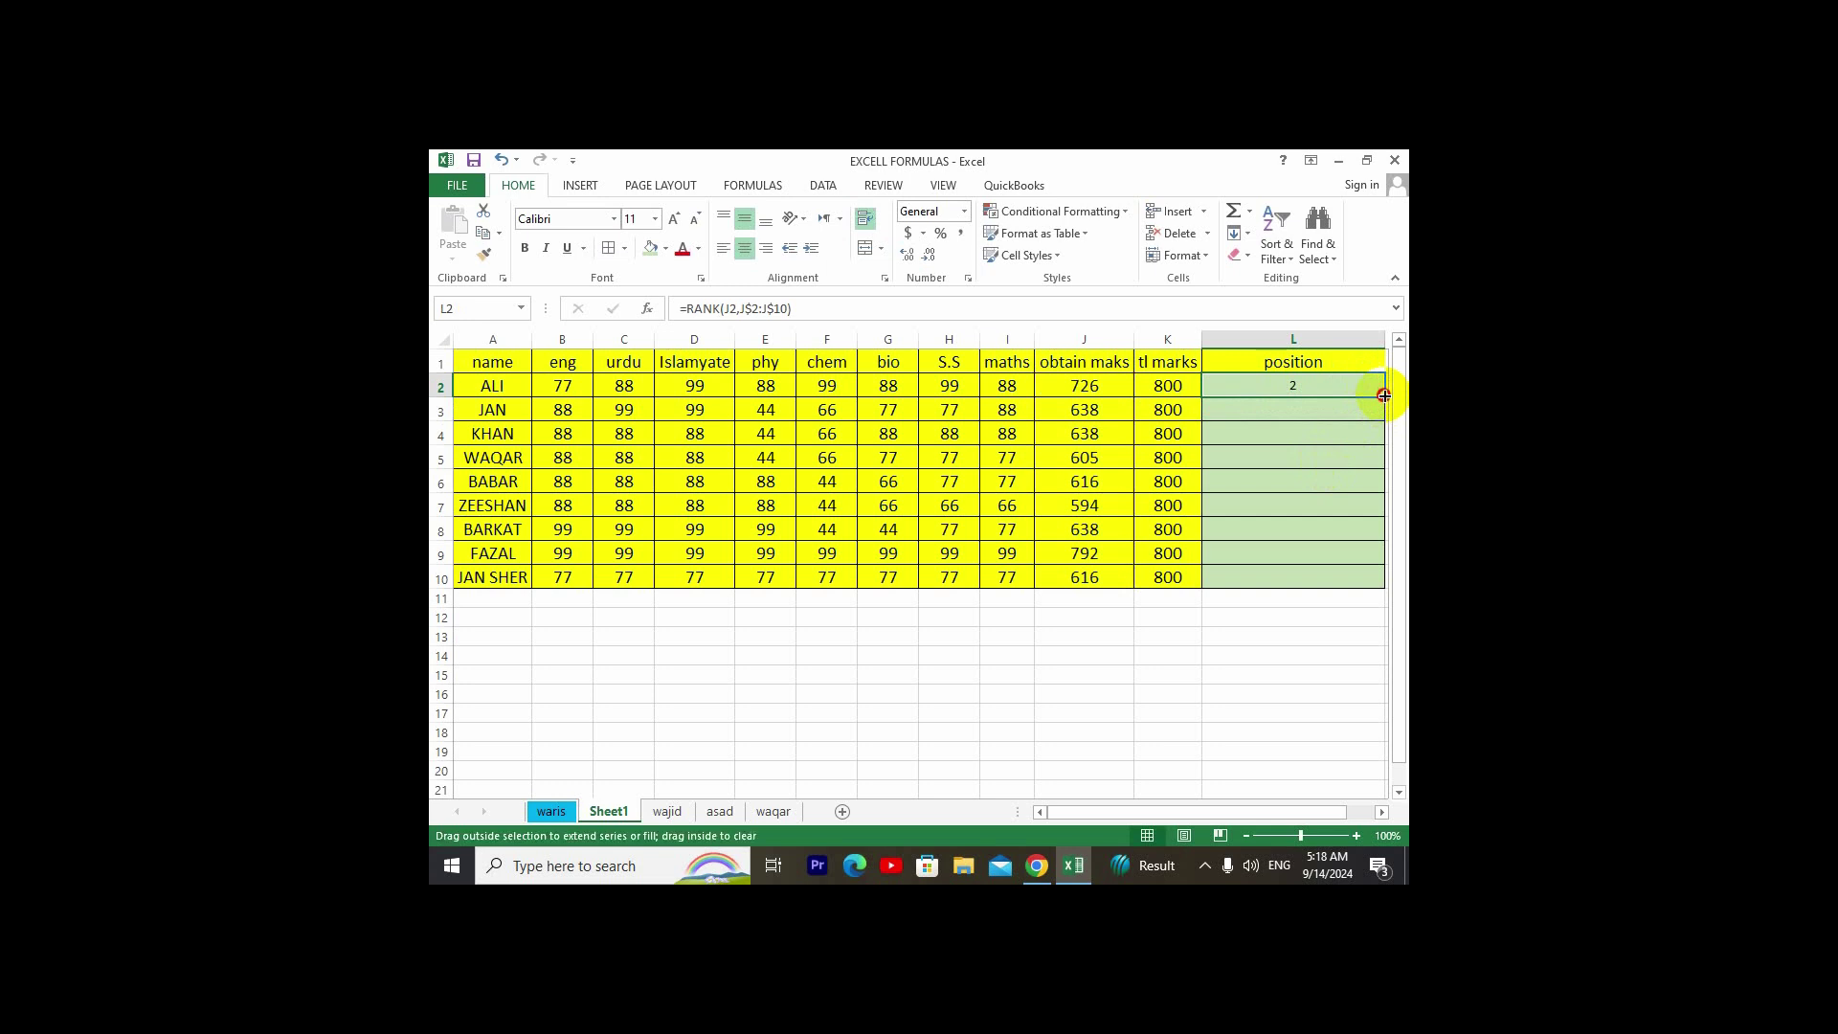
- Fill L2's formula down to L10 and check L3, ranking FAZAL 1st and ZEESHAN 9th
double_click(1384, 395)
left_click(1282, 545)
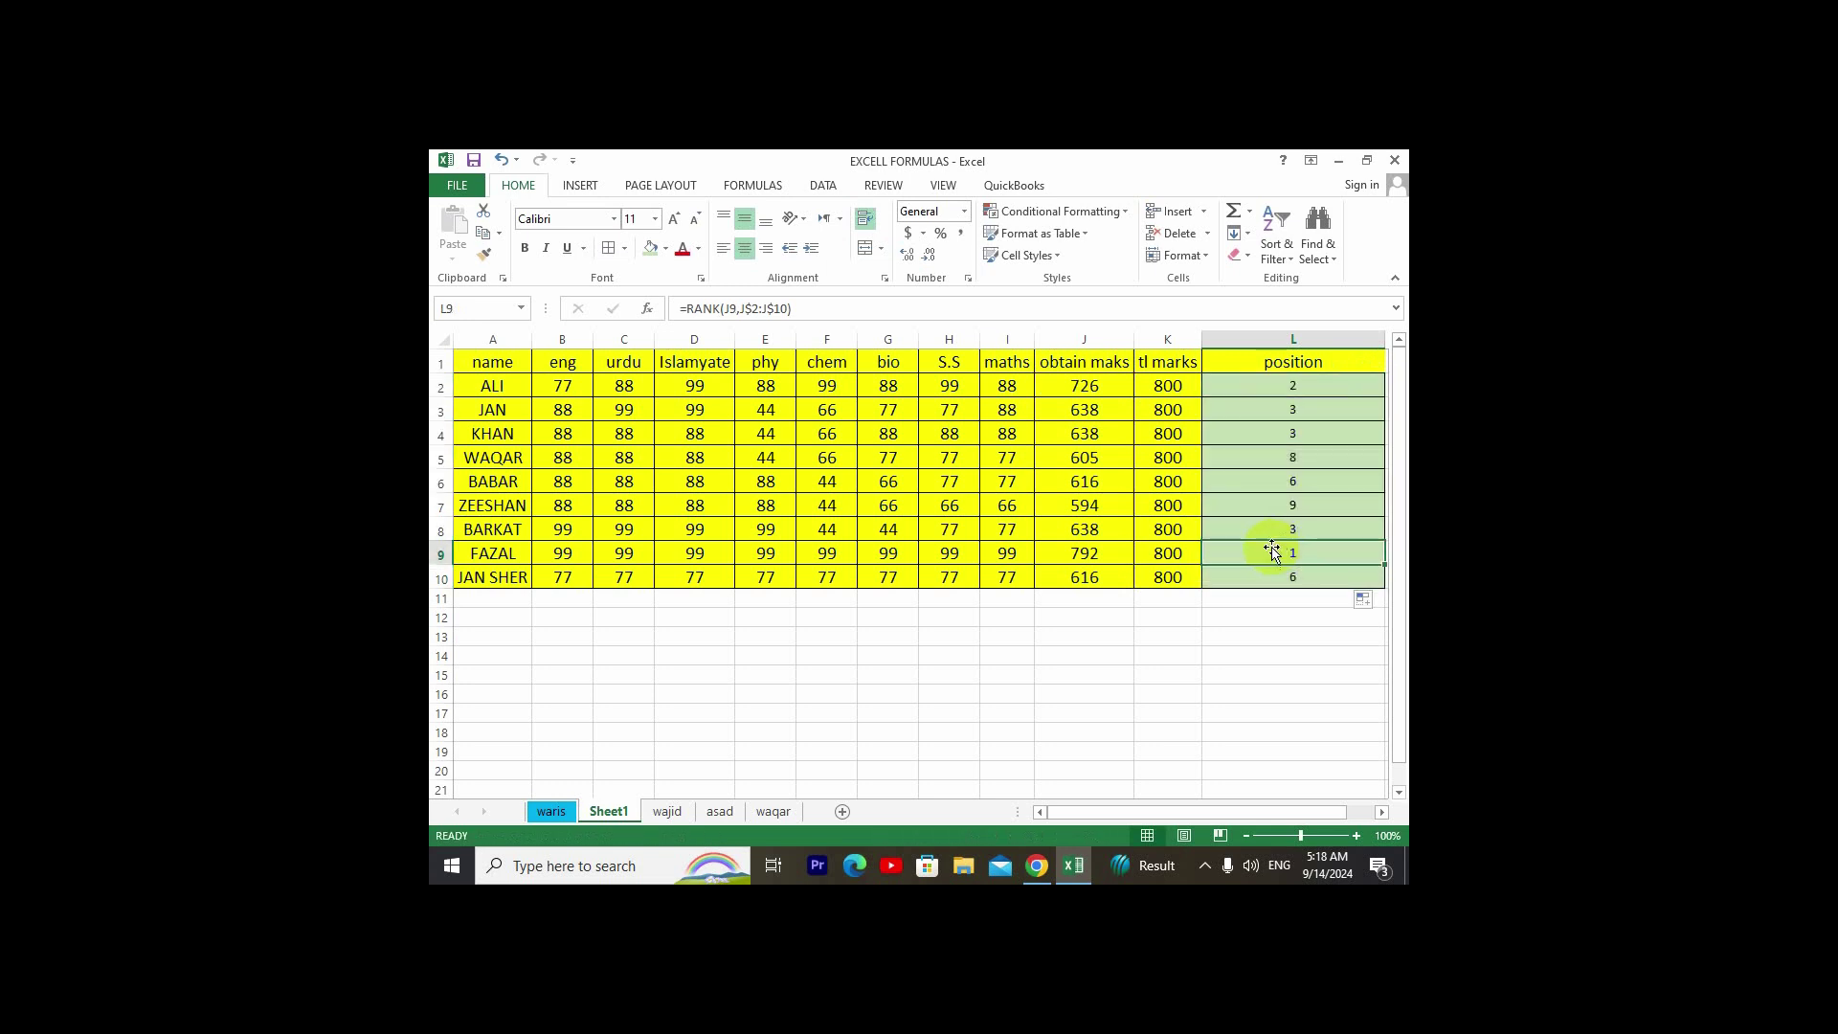
left_click(1276, 390)
left_click(1274, 408)
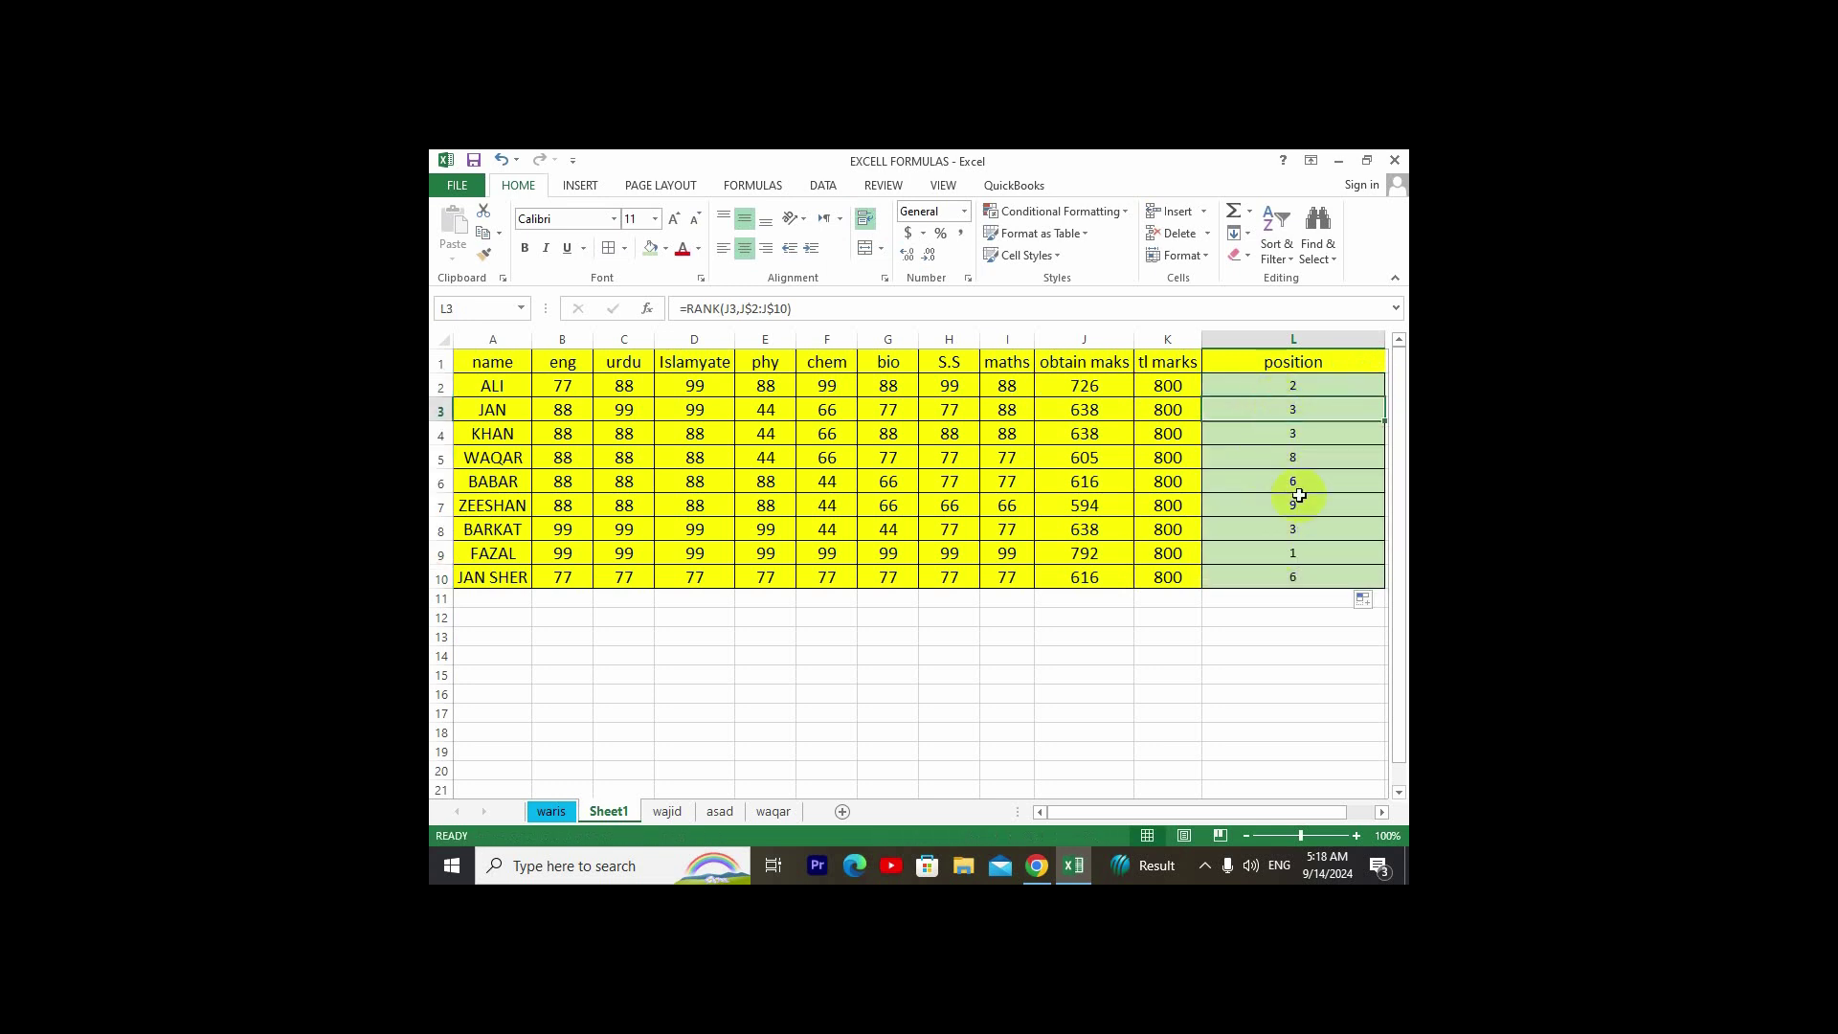